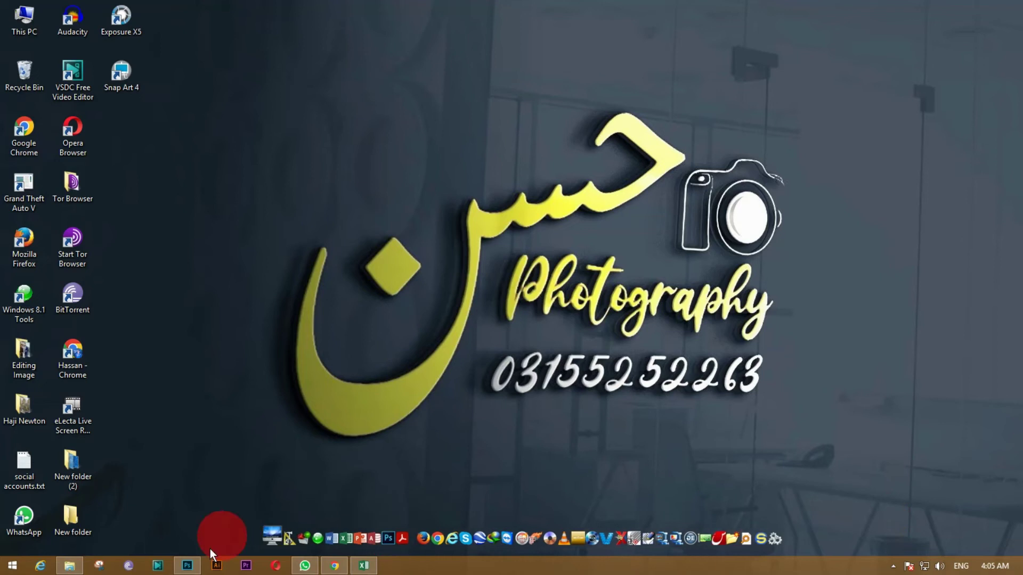
Zoom in on the woman's face and duplicate the Background into Layer 1 with Ctrl+J.
click(188, 566)
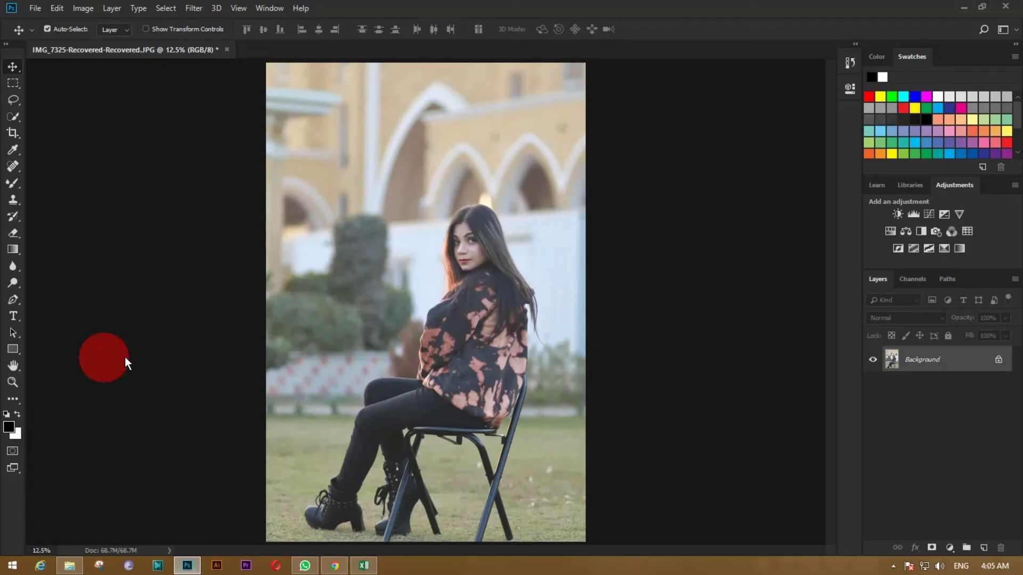
click(24, 385)
mouse_move(424, 281)
mouse_down()
mouse_move(466, 257)
mouse_move(522, 260)
mouse_move(458, 254)
mouse_up()
click(19, 69)
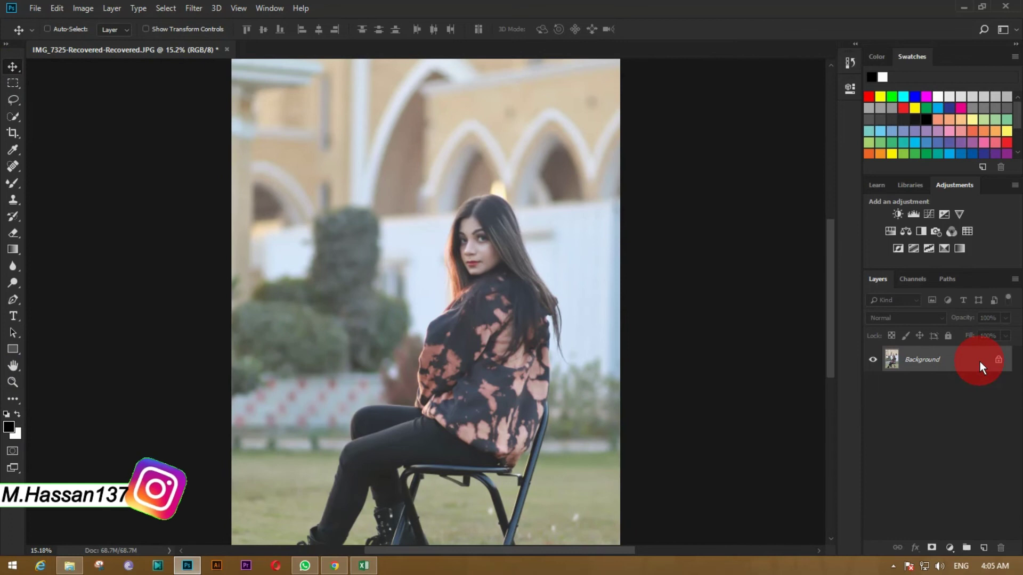
key(ctrl+j)
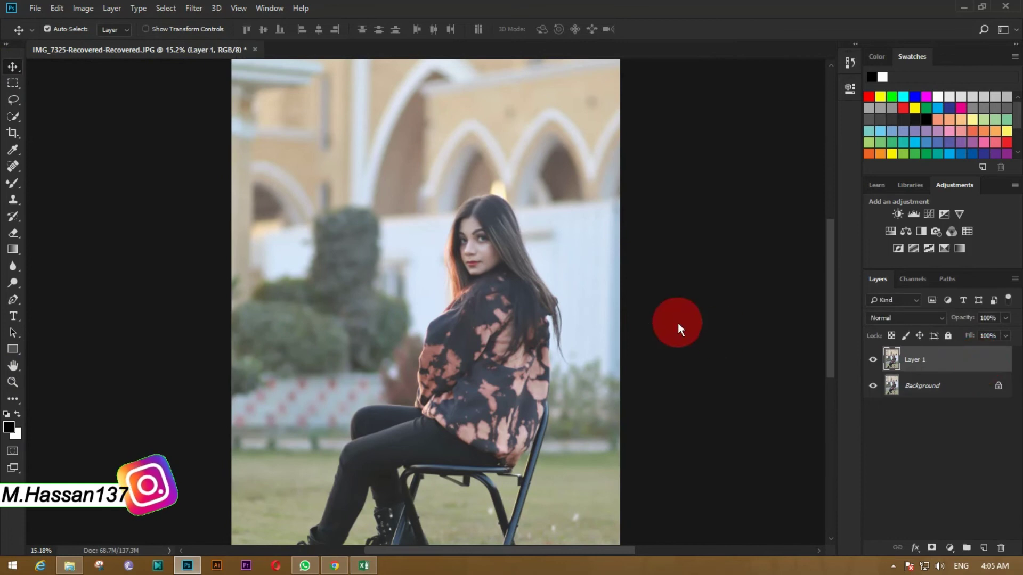
Open the Camera Raw filter on Layer 1 and dismiss the phone notification.
click(194, 8)
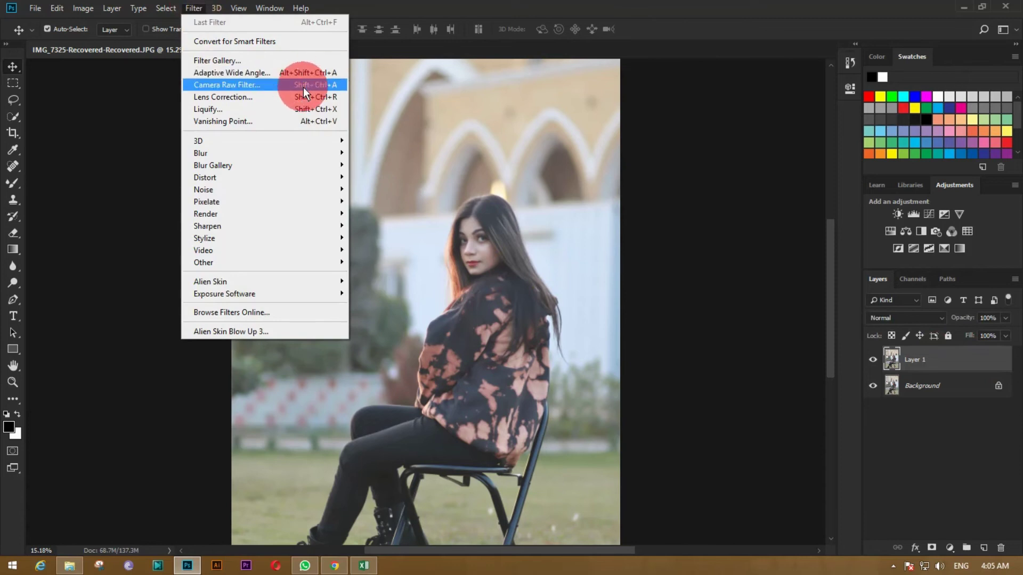
click(286, 84)
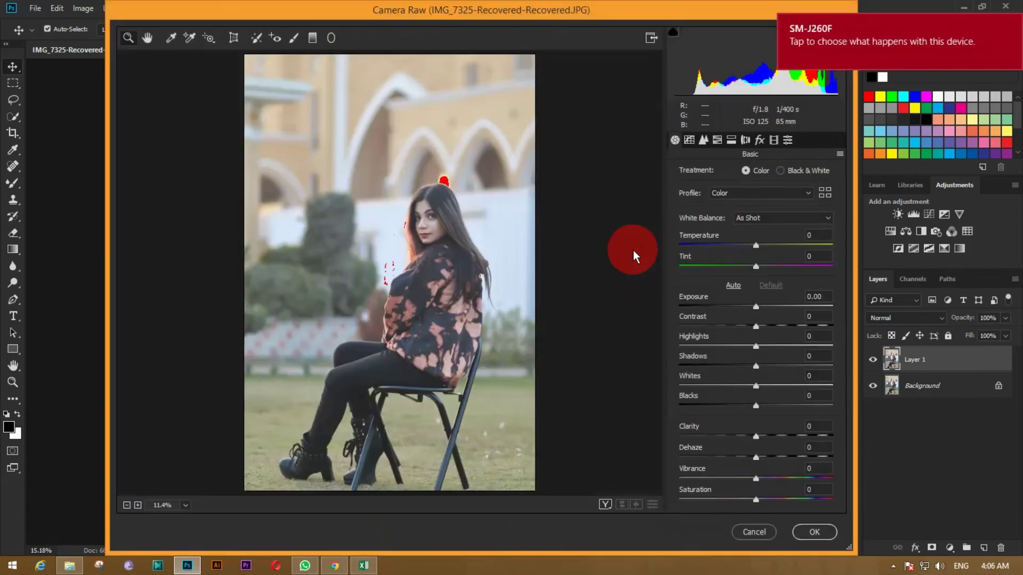
mouse_move(895, 36)
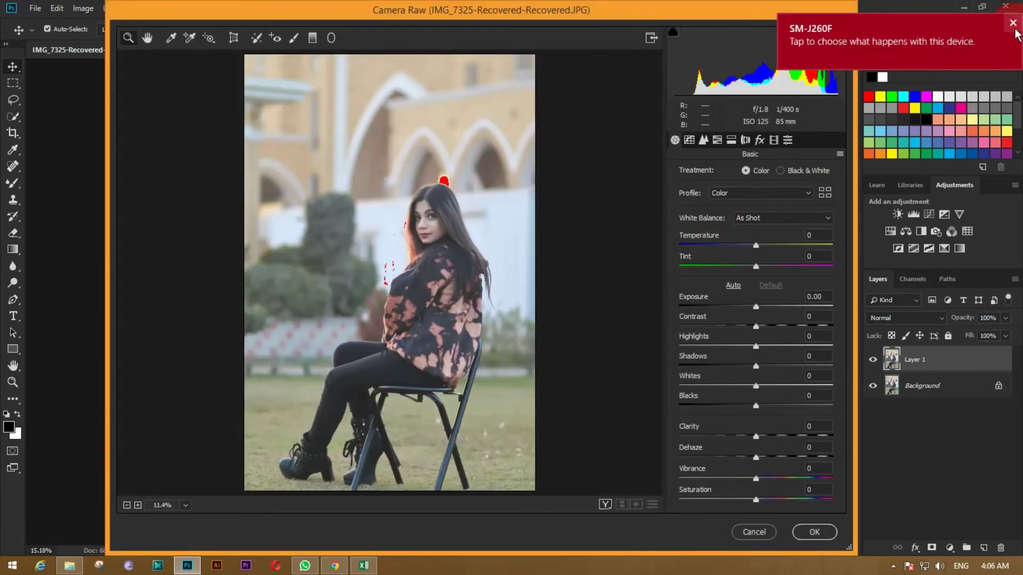
click(1013, 23)
click(735, 286)
In Basic, set Highlights -83, Shadows +20, Contrast +19 and Clarity +24.
drag(760, 346, 693, 344)
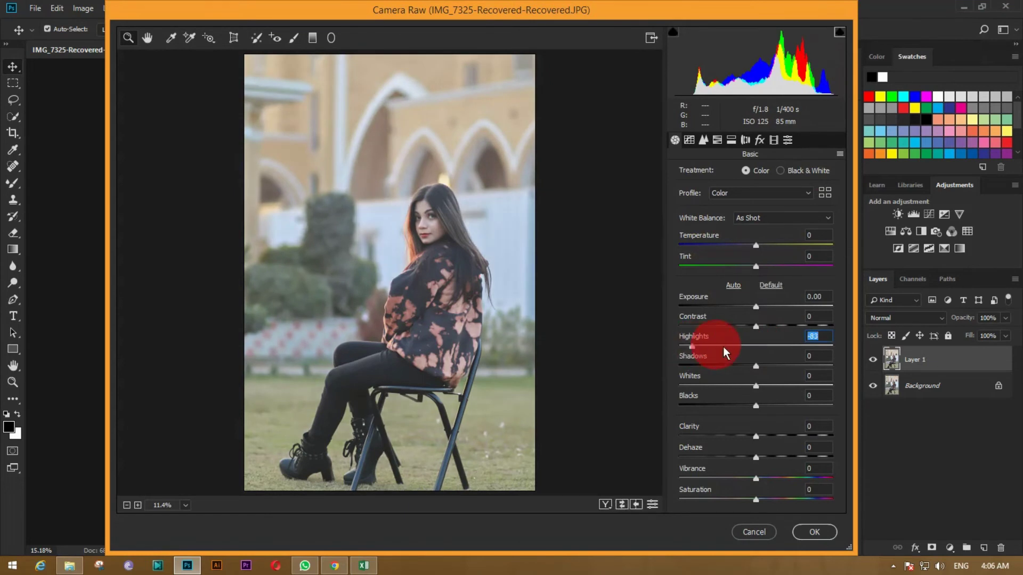
click(756, 368)
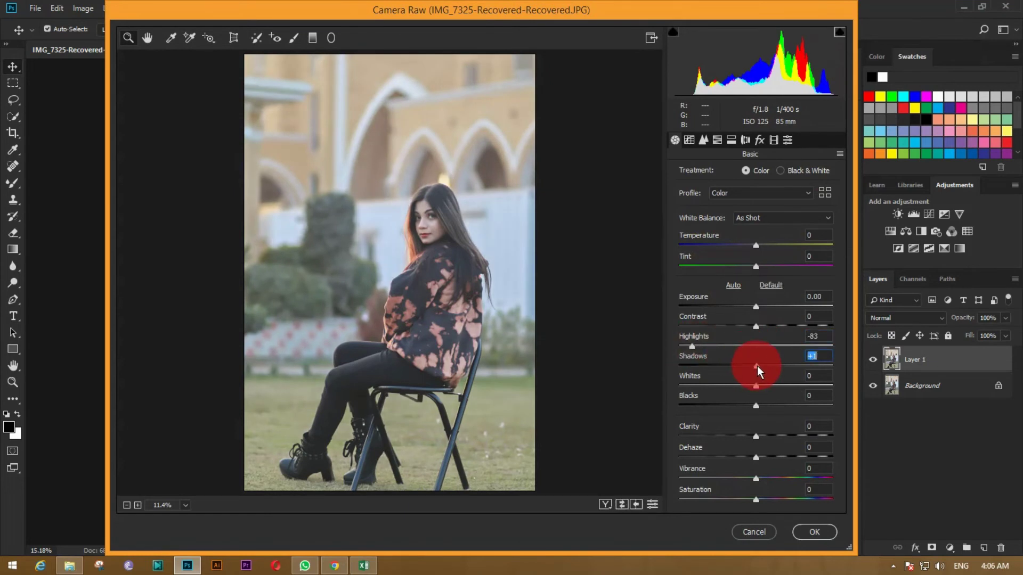
mouse_move(763, 371)
mouse_down()
mouse_move(793, 364)
mouse_move(777, 365)
mouse_move(799, 376)
mouse_move(730, 388)
mouse_move(776, 402)
mouse_move(735, 401)
mouse_move(780, 405)
mouse_move(738, 405)
mouse_up()
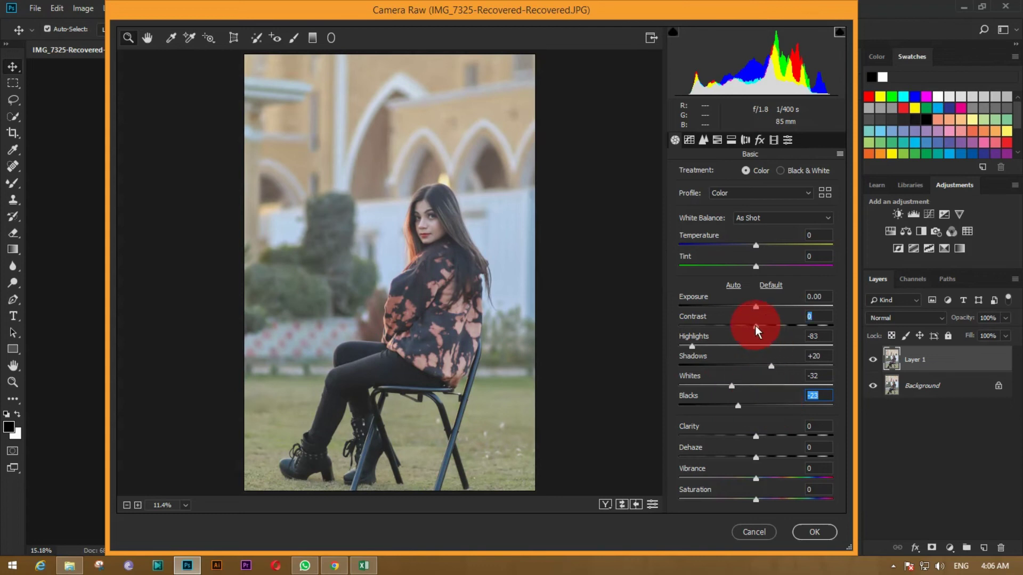
mouse_move(757, 330)
mouse_down()
mouse_move(727, 326)
mouse_move(763, 331)
mouse_up()
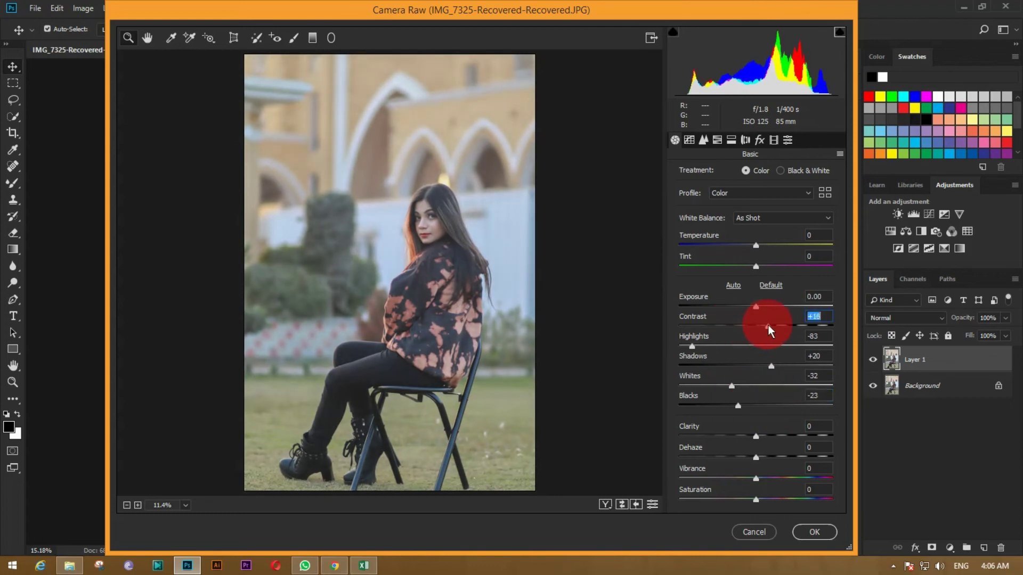
drag(756, 436, 772, 438)
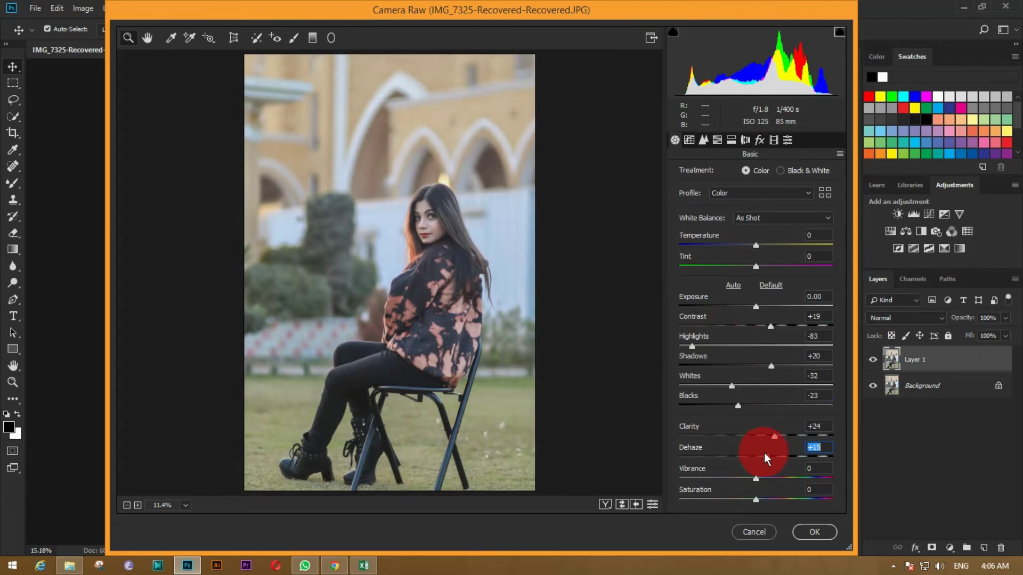
Lower the tone curve Highlights to -37, then set sharpening Amount 17 and Luminance noise reduction 29.
click(688, 139)
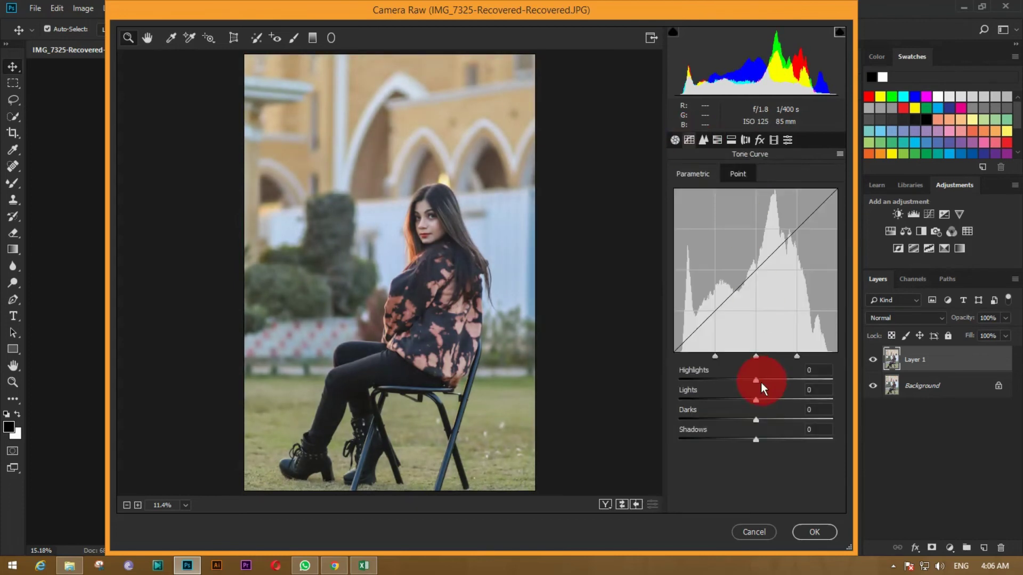
mouse_move(756, 379)
mouse_down()
mouse_move(730, 382)
mouse_move(770, 399)
mouse_move(746, 420)
mouse_move(745, 440)
mouse_up()
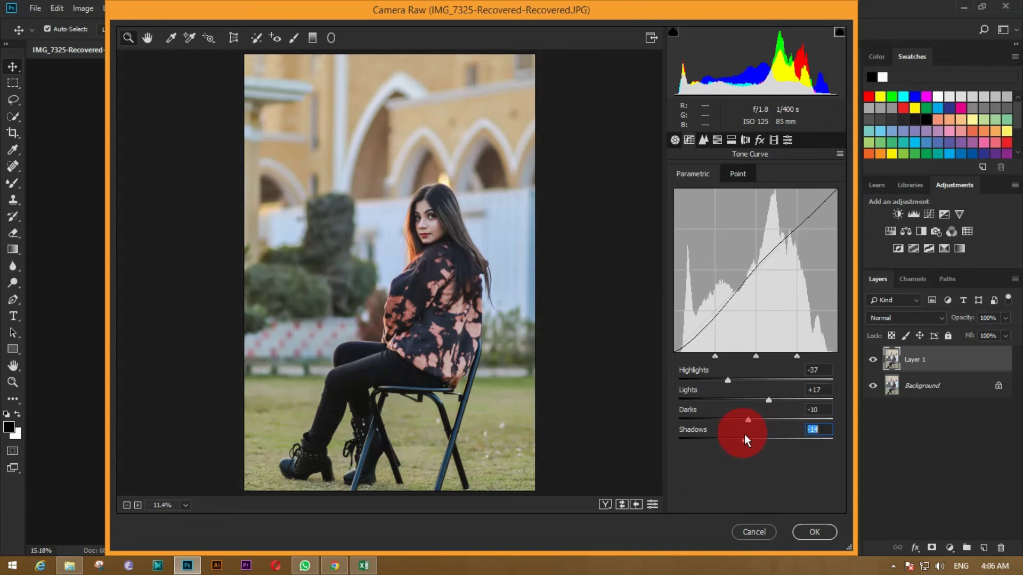
click(703, 139)
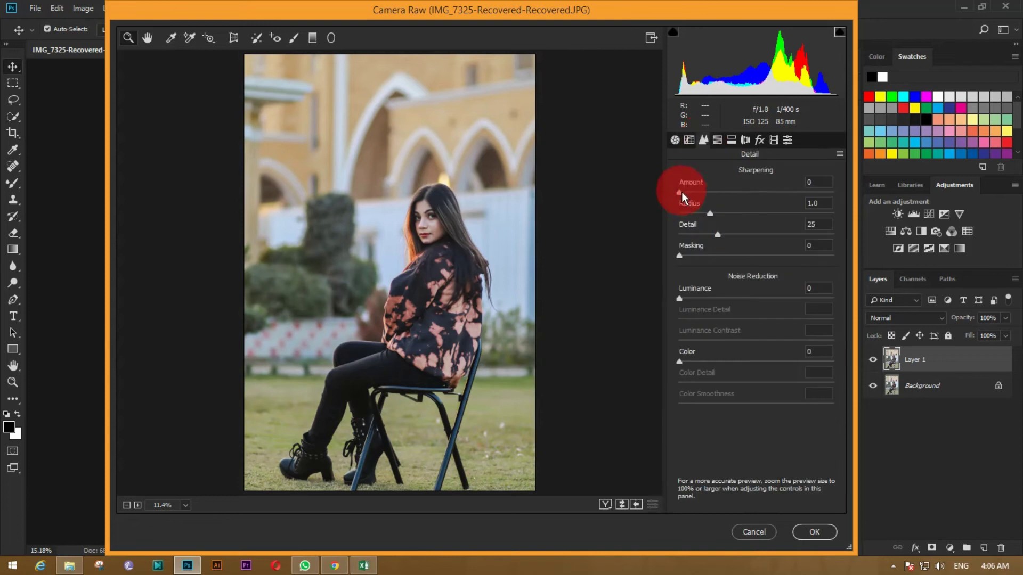
mouse_move(680, 298)
mouse_down()
mouse_move(716, 299)
mouse_move(705, 300)
mouse_up()
drag(680, 192, 697, 192)
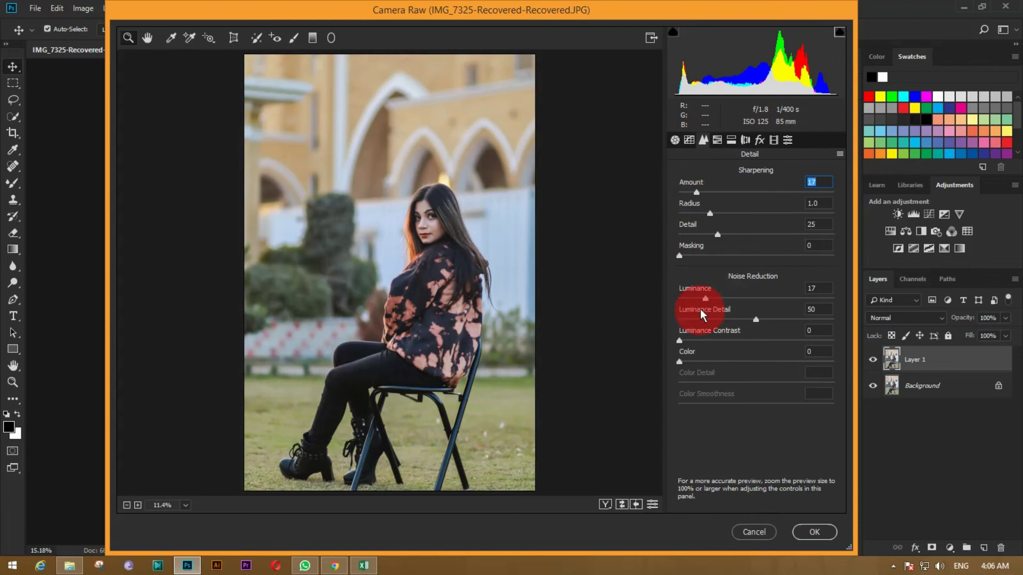
drag(705, 298, 723, 298)
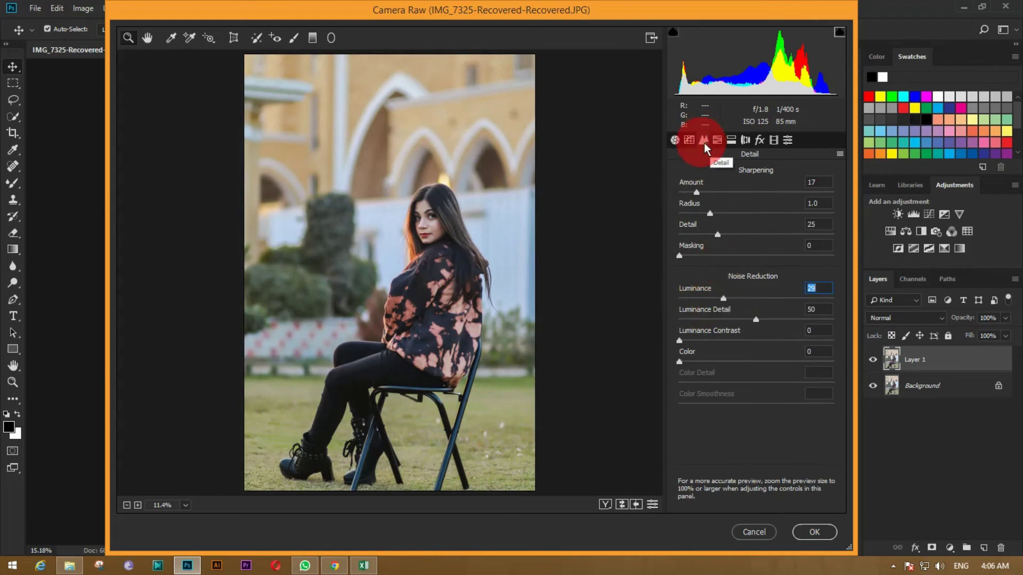
In HSL Luminance, darken Oranges to -23 and adjust the Blues and Reds luminance.
click(717, 139)
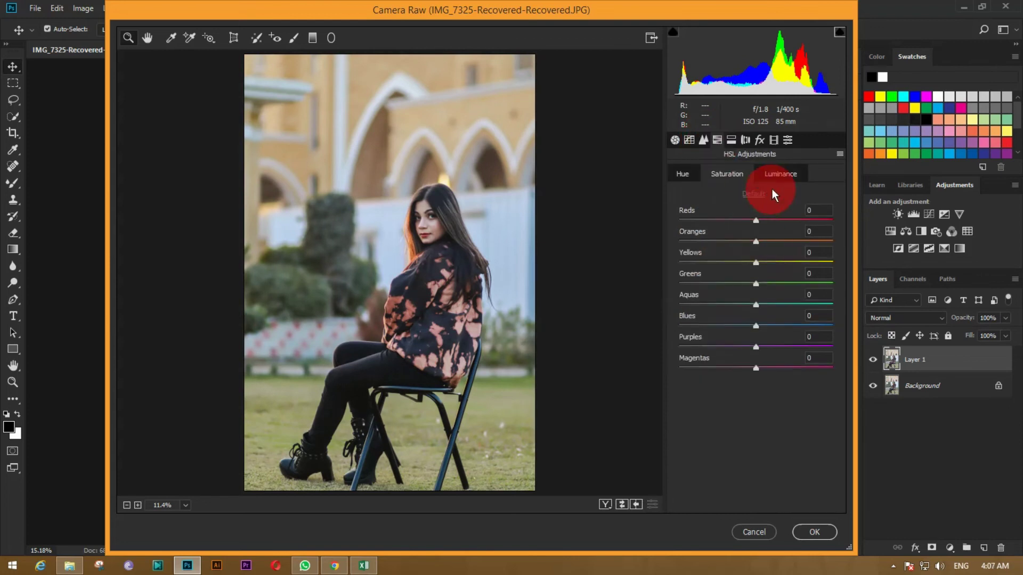
click(756, 223)
mouse_move(756, 241)
mouse_down()
mouse_move(716, 261)
mouse_move(787, 261)
mouse_move(702, 285)
mouse_up()
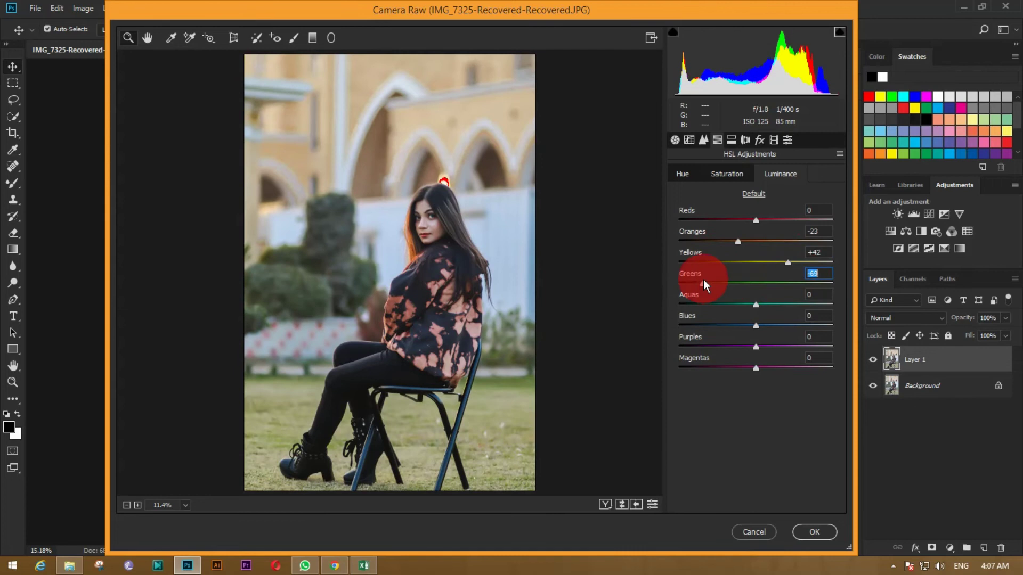
mouse_move(756, 325)
mouse_down()
mouse_move(775, 328)
mouse_move(776, 361)
mouse_up()
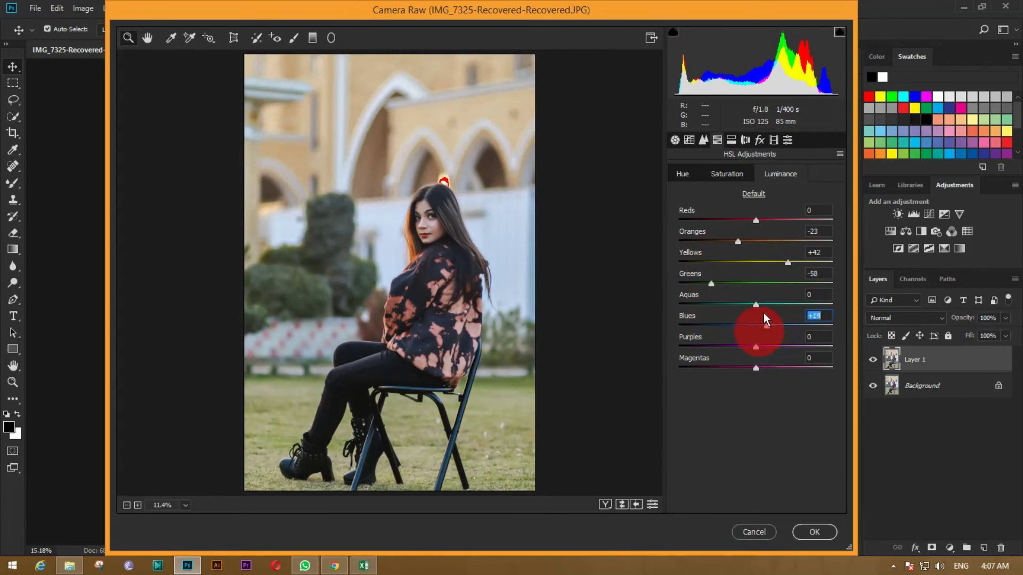
mouse_move(756, 220)
mouse_down()
mouse_move(785, 223)
mouse_move(730, 239)
mouse_move(797, 243)
mouse_up()
Raise HSL saturation: Oranges +53, Greens +48, plus Reds and Blues.
click(741, 173)
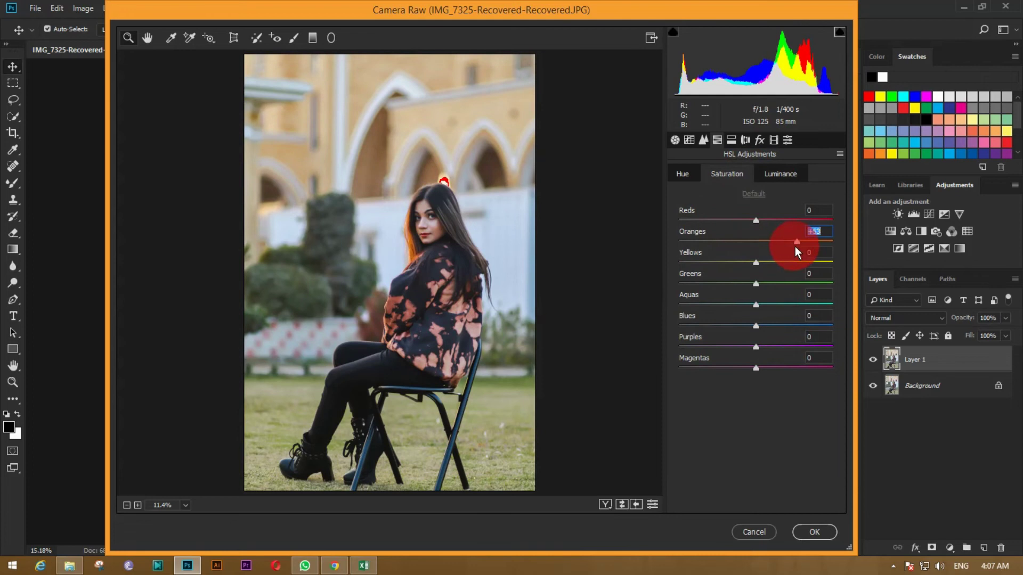
drag(756, 284, 798, 287)
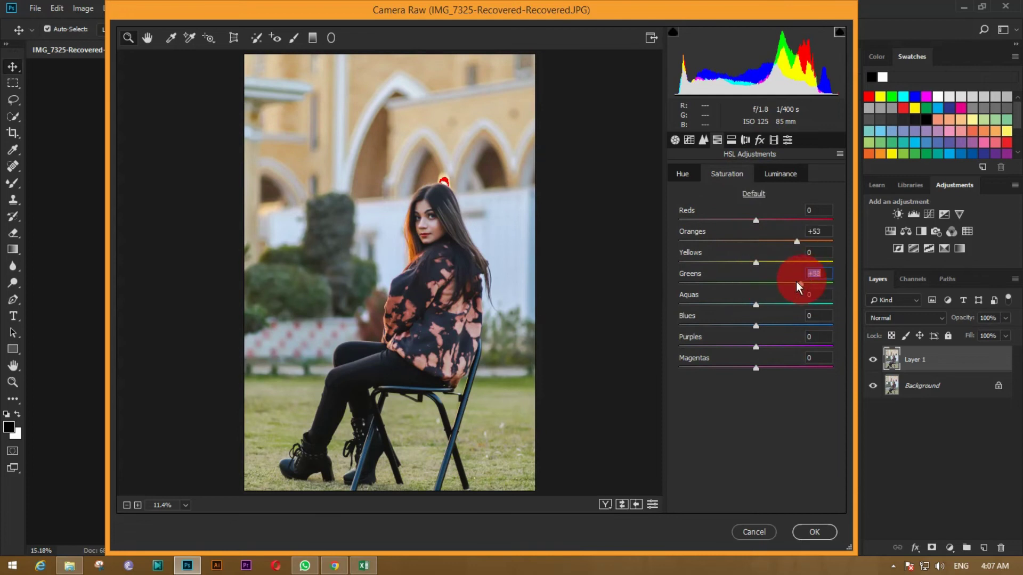
mouse_move(755, 326)
mouse_down()
mouse_move(804, 319)
mouse_move(760, 325)
mouse_up()
mouse_move(757, 221)
mouse_down()
mouse_move(805, 224)
mouse_move(771, 226)
mouse_up()
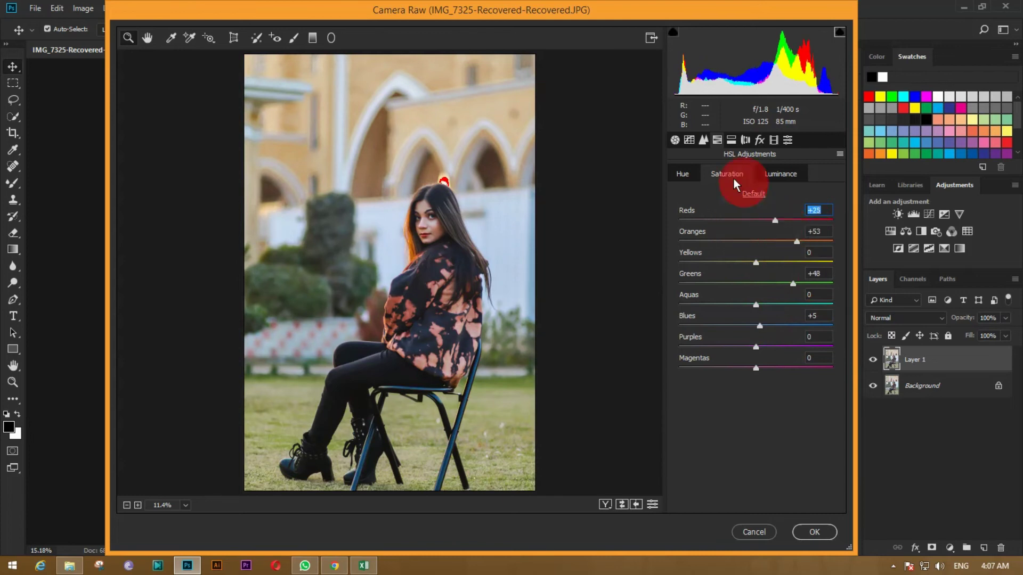
Shift HSL hues, with Oranges ending at -1 and Aquas pushed negative, then recheck luminance.
click(682, 174)
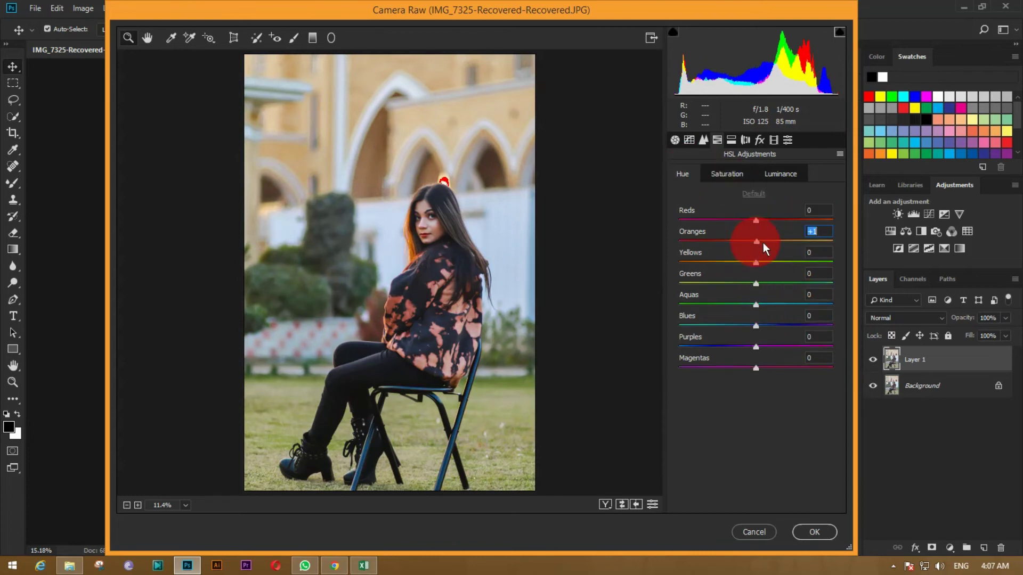
drag(764, 247, 739, 224)
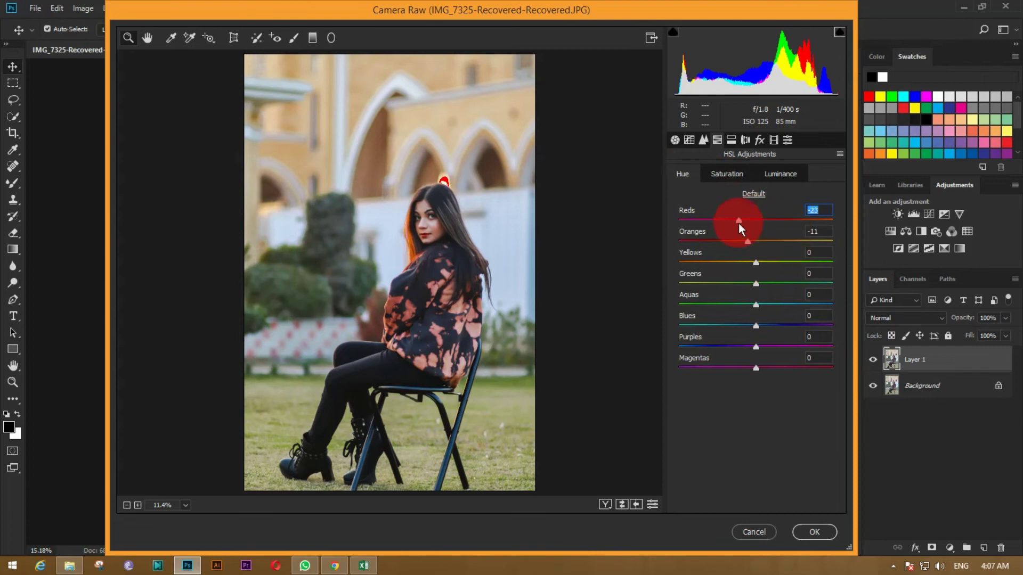
drag(752, 246, 746, 229)
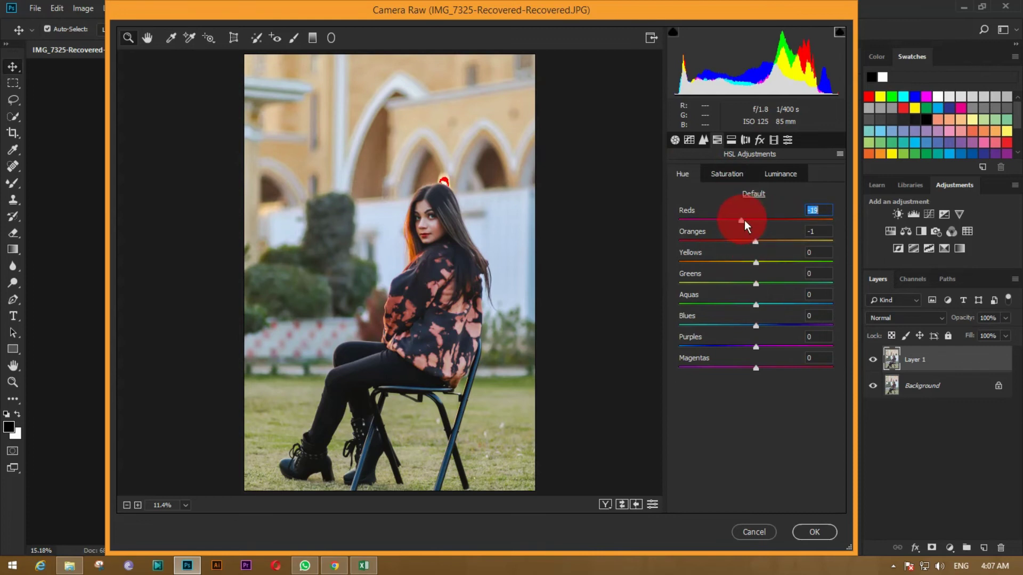
drag(755, 305, 735, 305)
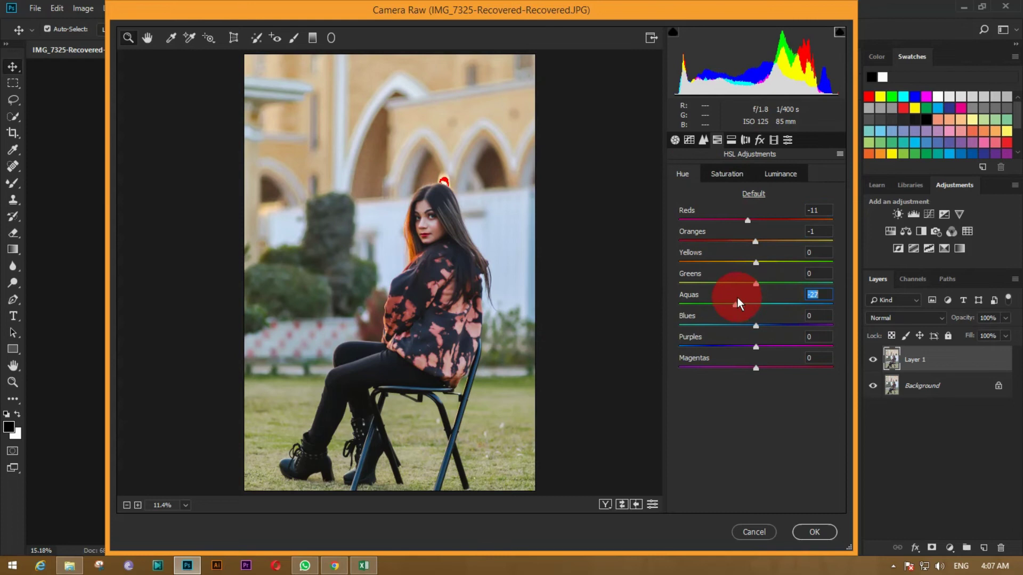
click(778, 174)
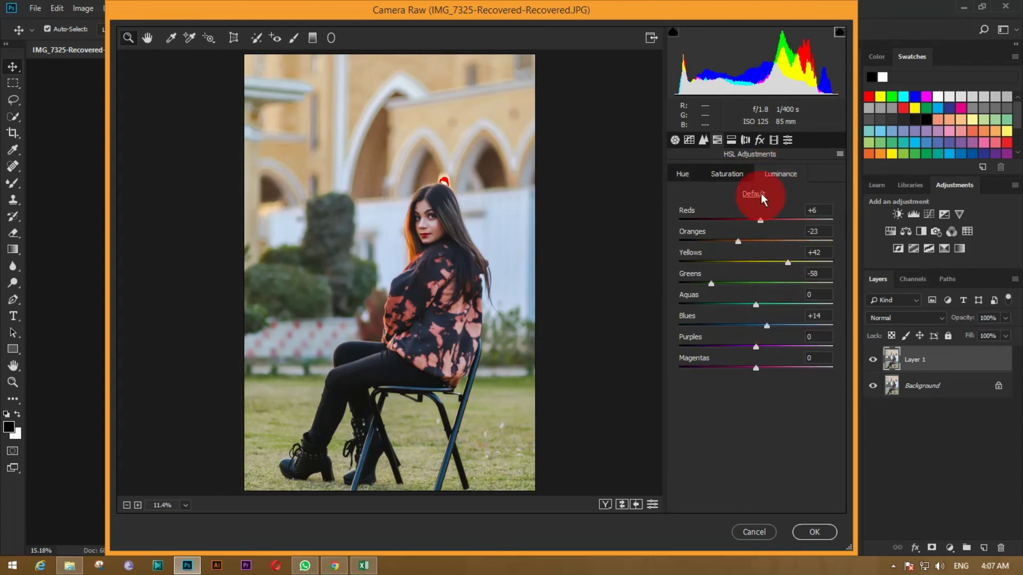
click(760, 140)
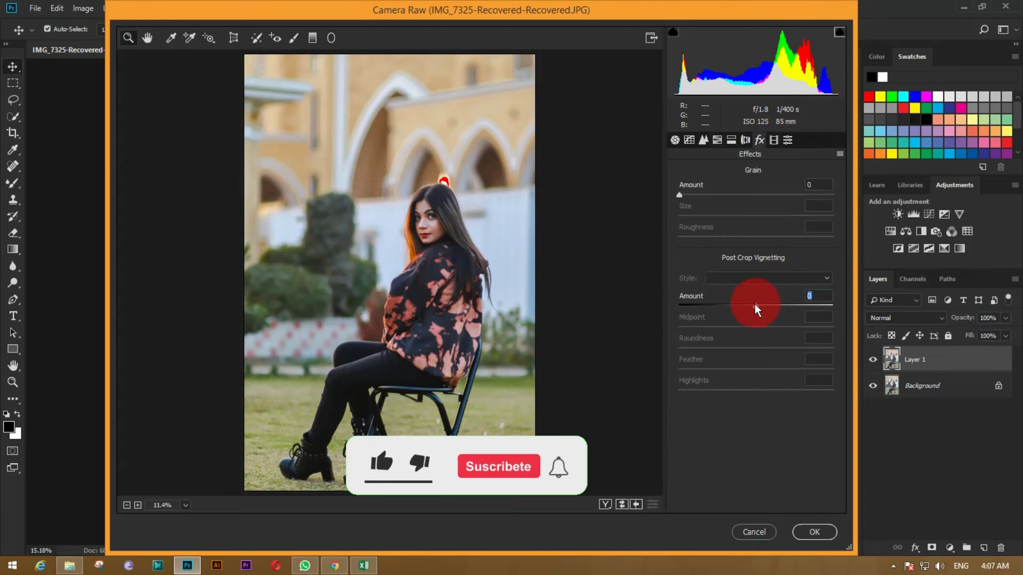
Add a darkening vignette, then set Calibration Green Primary saturation +19 and Blue Primary hue -11.
drag(756, 304, 739, 306)
click(788, 139)
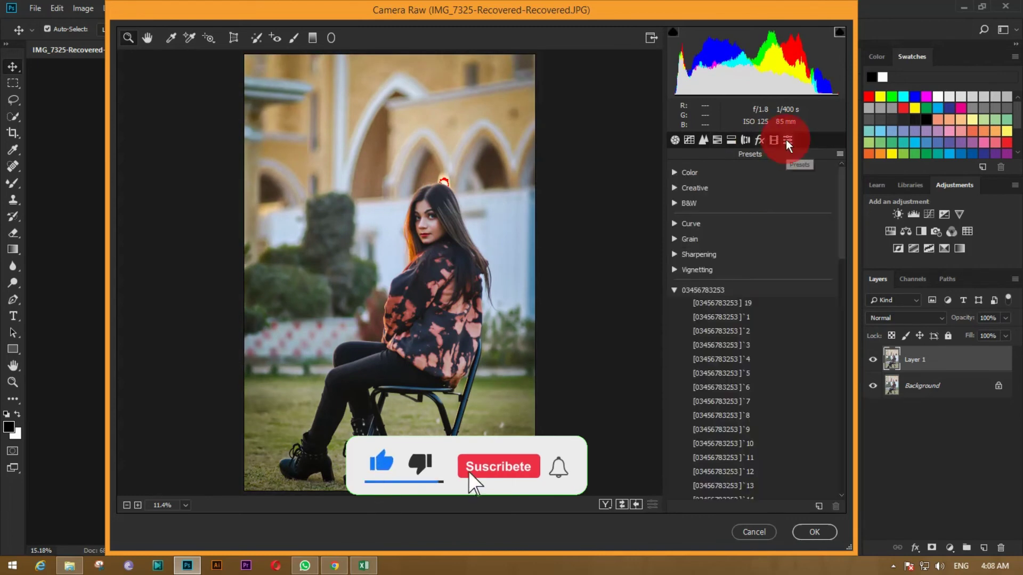
click(774, 140)
mouse_move(762, 340)
mouse_down()
mouse_move(689, 337)
mouse_move(767, 341)
mouse_up()
click(810, 335)
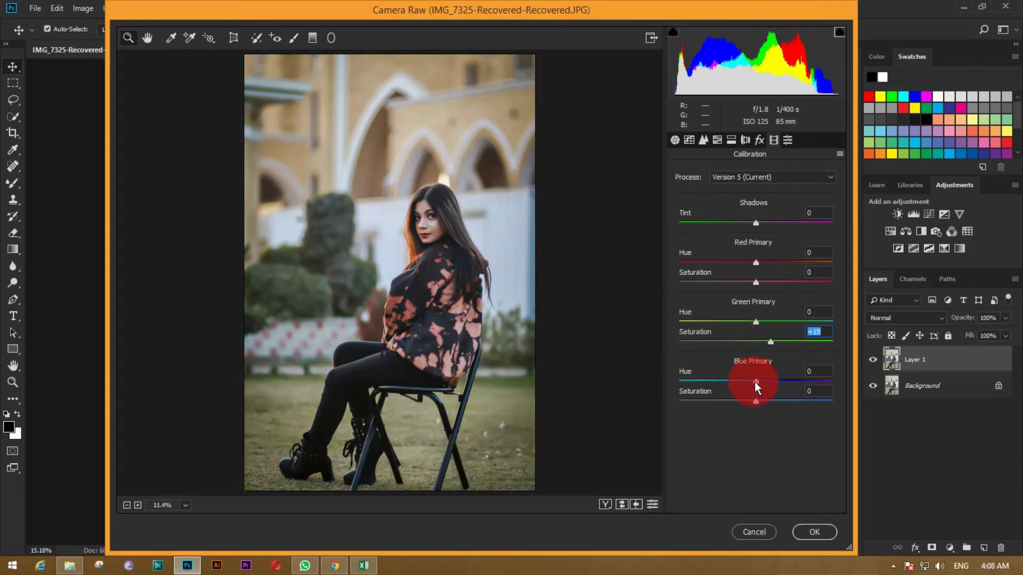
drag(754, 382, 727, 381)
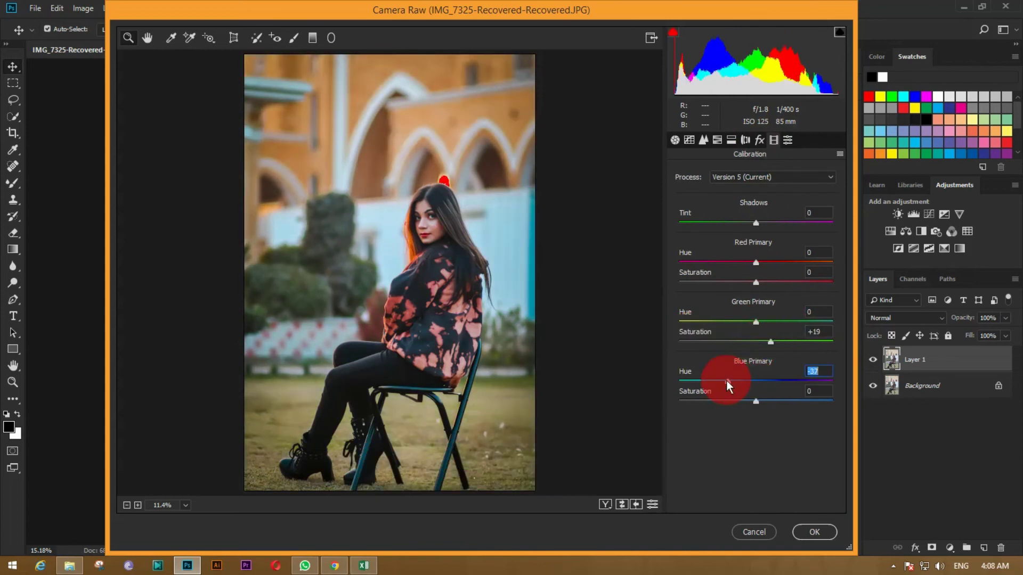
mouse_move(743, 380)
mouse_down()
mouse_move(767, 401)
mouse_move(727, 400)
mouse_move(758, 401)
mouse_up()
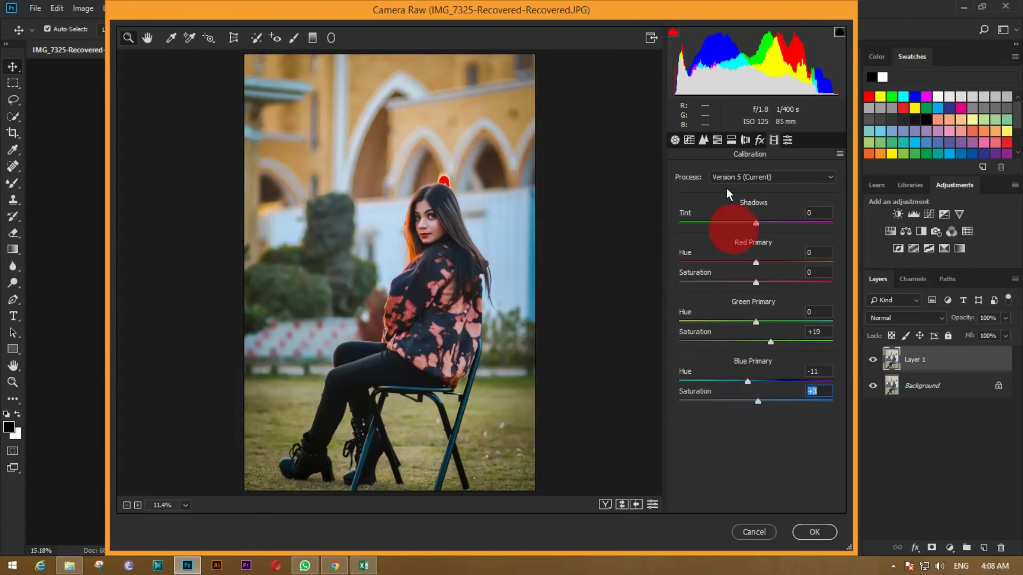
Brighten the Oranges luminance slightly in HSL.
click(717, 139)
mouse_move(754, 244)
mouse_down()
mouse_move(735, 241)
mouse_move(778, 245)
mouse_move(765, 246)
mouse_up()
click(735, 174)
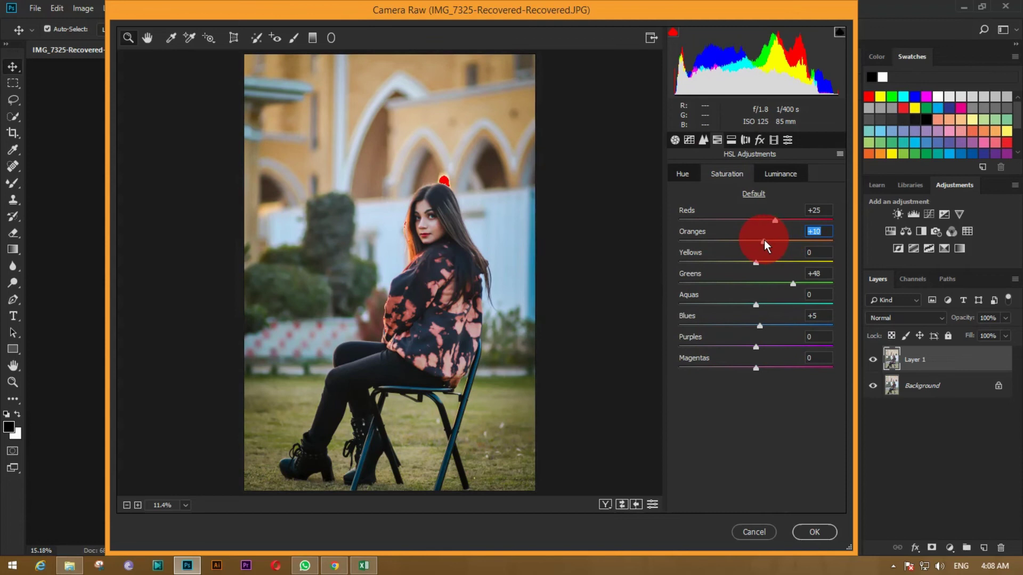
Compare Before/After, apply the Camera Raw grade, and toggle Layer 1 against the original.
click(606, 506)
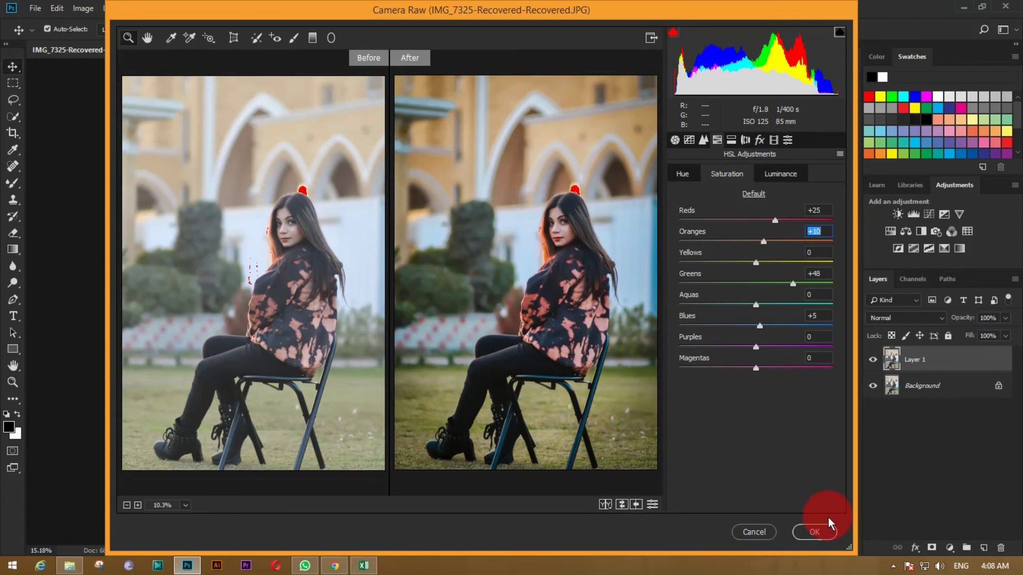
click(814, 535)
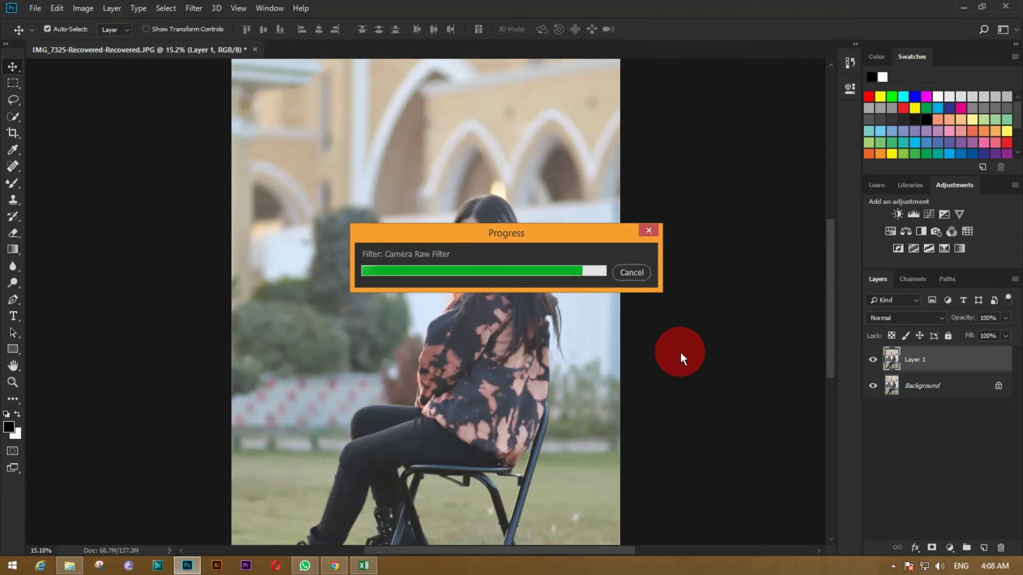
key(ctrl+minus)
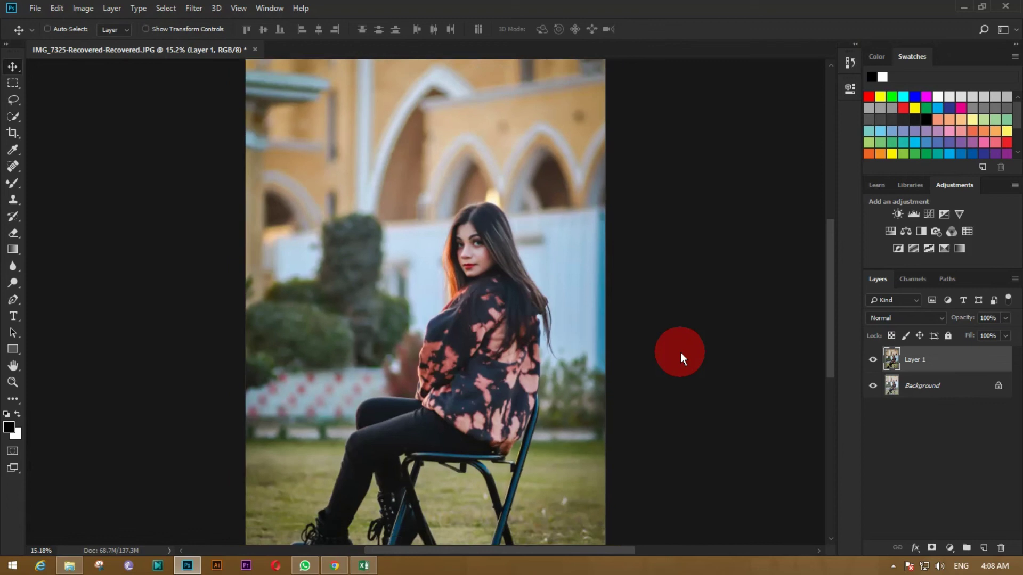
click(873, 360)
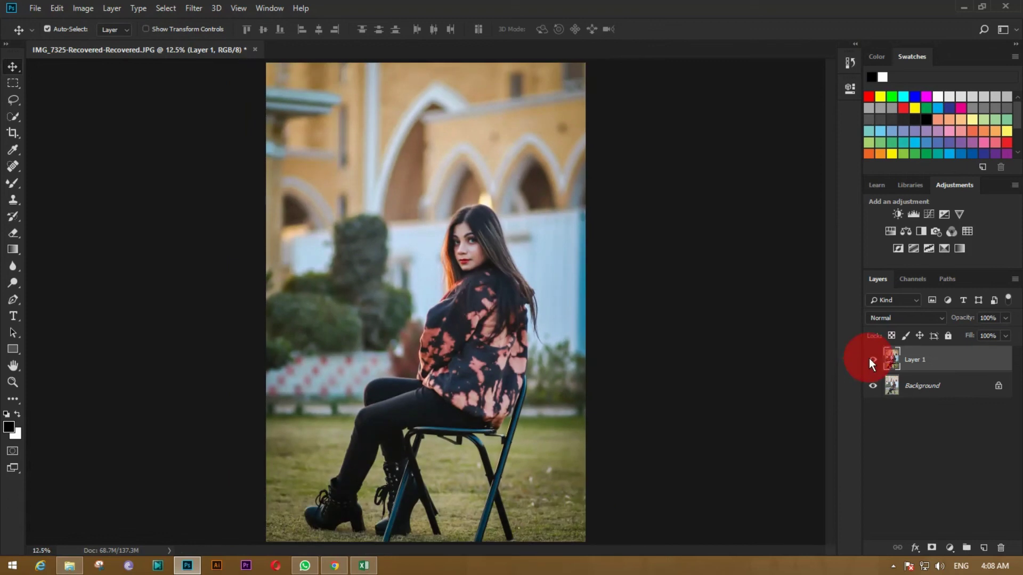
click(967, 435)
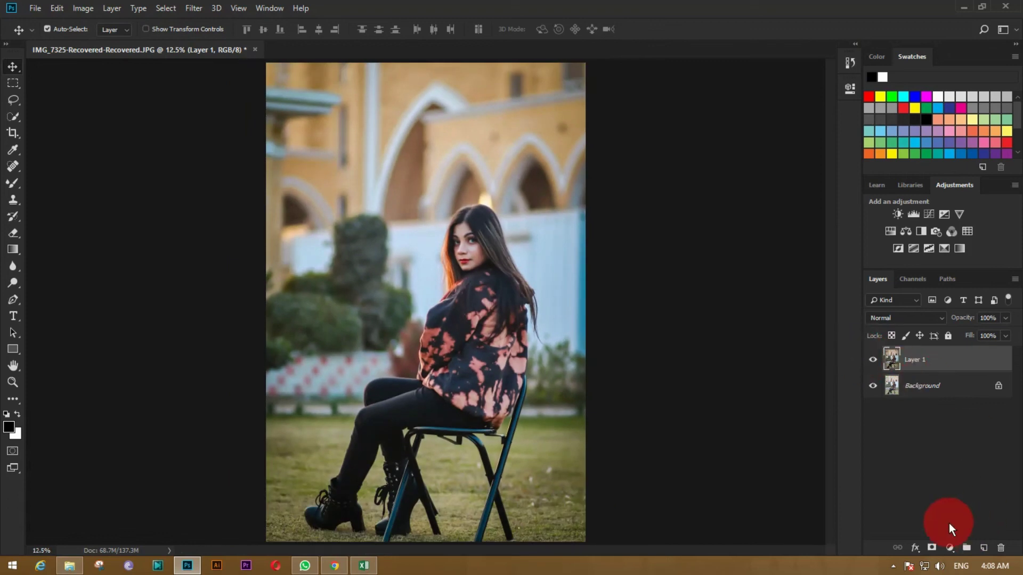
click(949, 548)
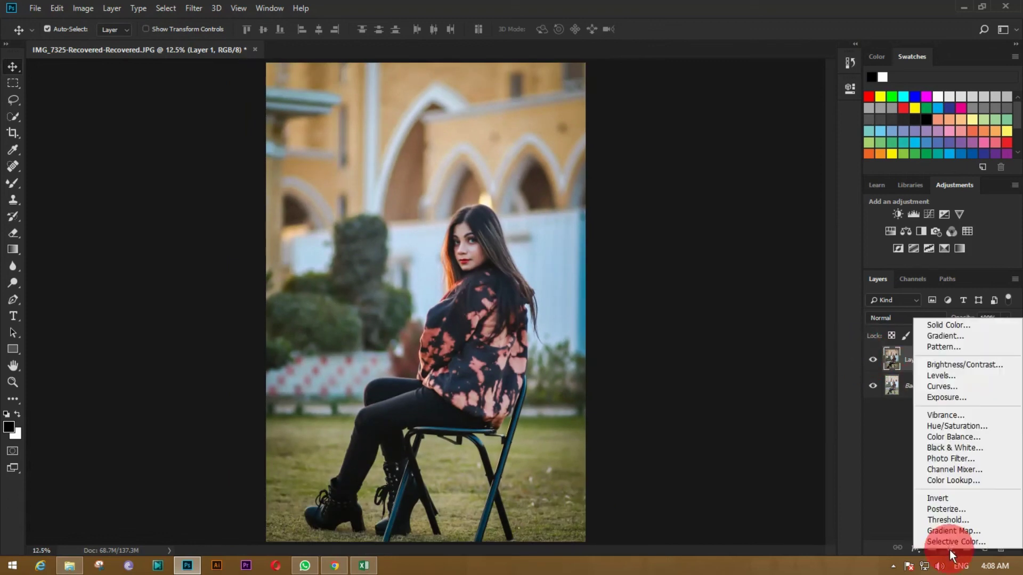
Add a Selective Color layer, removing cyan from Reds and setting Reds Magenta -20.
click(982, 542)
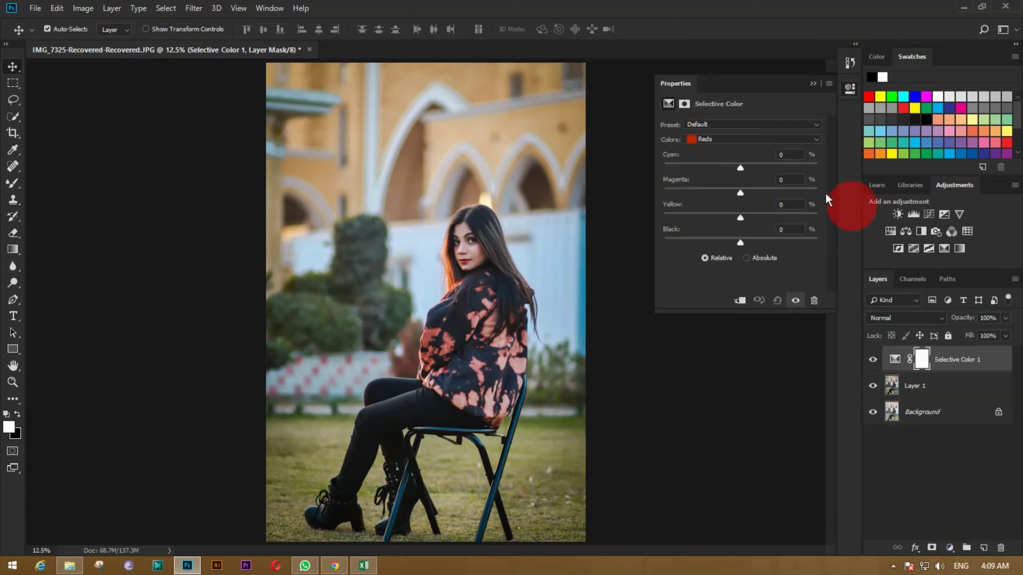
mouse_move(740, 170)
mouse_down()
mouse_move(710, 169)
mouse_move(706, 193)
mouse_up()
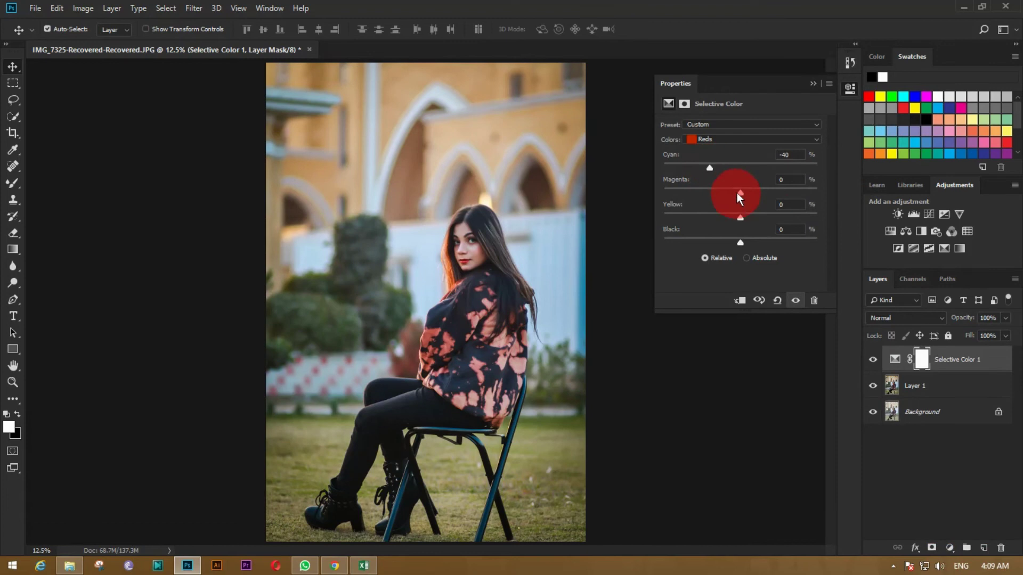
mouse_move(745, 202)
mouse_down()
mouse_move(738, 216)
mouse_move(674, 217)
mouse_move(783, 217)
mouse_move(733, 213)
mouse_move(772, 244)
mouse_move(734, 239)
mouse_up()
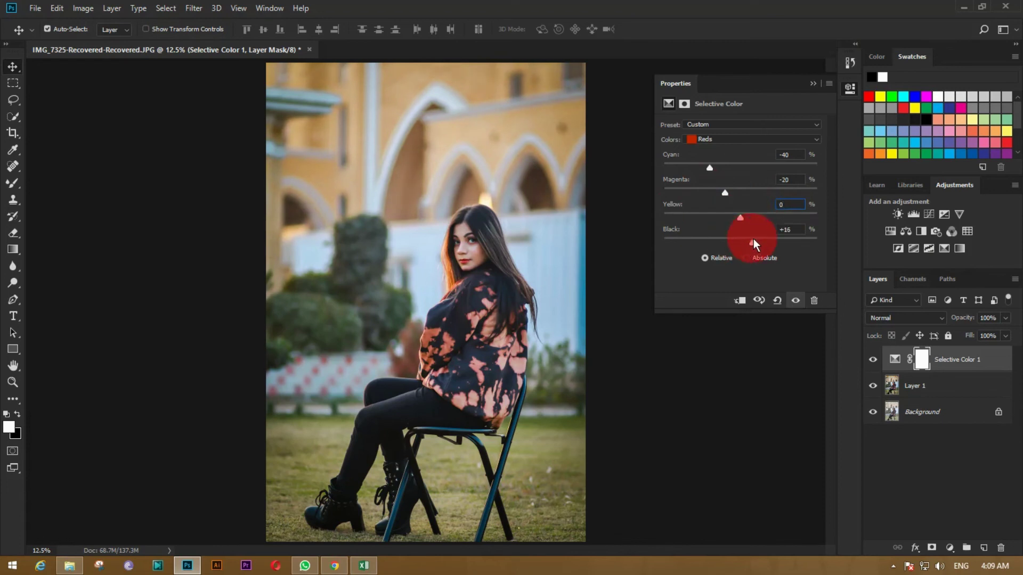
Strip cyan from the Yellows (Cyan -88) and push their magenta up.
click(742, 139)
click(751, 156)
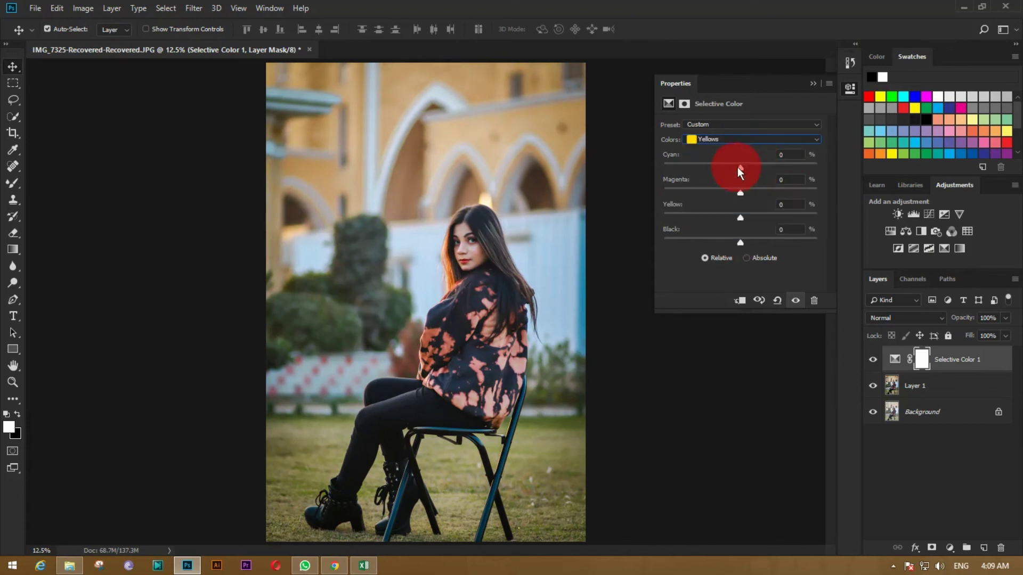
mouse_move(740, 171)
mouse_down()
mouse_move(787, 167)
mouse_move(663, 176)
mouse_move(674, 169)
mouse_up()
mouse_move(737, 192)
mouse_down()
mouse_move(812, 197)
mouse_move(678, 194)
mouse_move(648, 182)
mouse_move(789, 203)
mouse_move(785, 213)
mouse_move(679, 210)
mouse_move(765, 216)
mouse_move(805, 244)
mouse_move(692, 243)
mouse_move(792, 242)
mouse_move(775, 242)
mouse_up()
Set Greens Cyan -70 and add yellow to turn the grass warm.
click(768, 140)
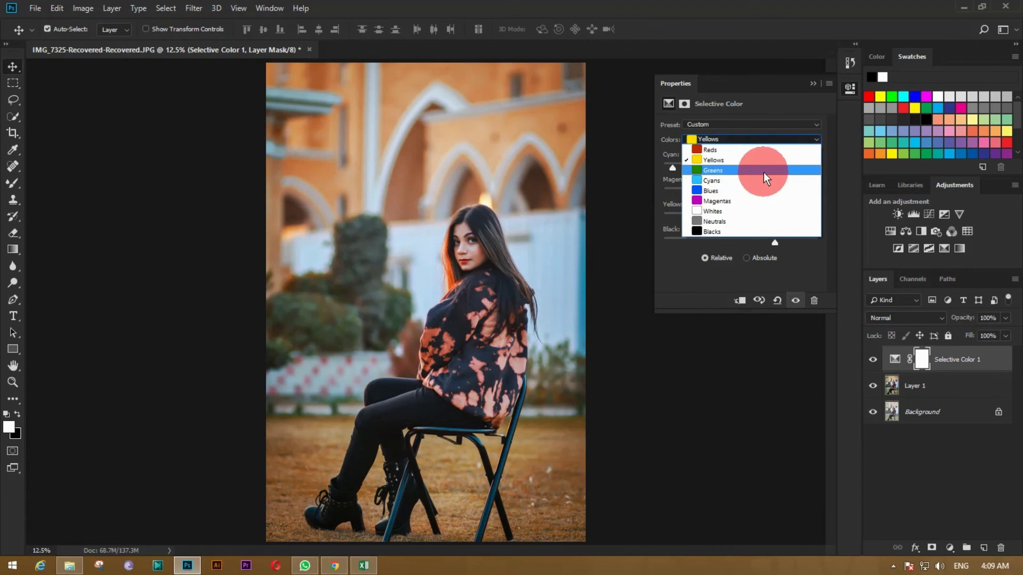
click(763, 171)
mouse_move(740, 168)
mouse_down()
mouse_move(651, 182)
mouse_move(687, 182)
mouse_up()
mouse_move(740, 243)
mouse_down()
mouse_move(662, 242)
mouse_move(767, 255)
mouse_move(667, 243)
mouse_up()
drag(740, 217, 803, 218)
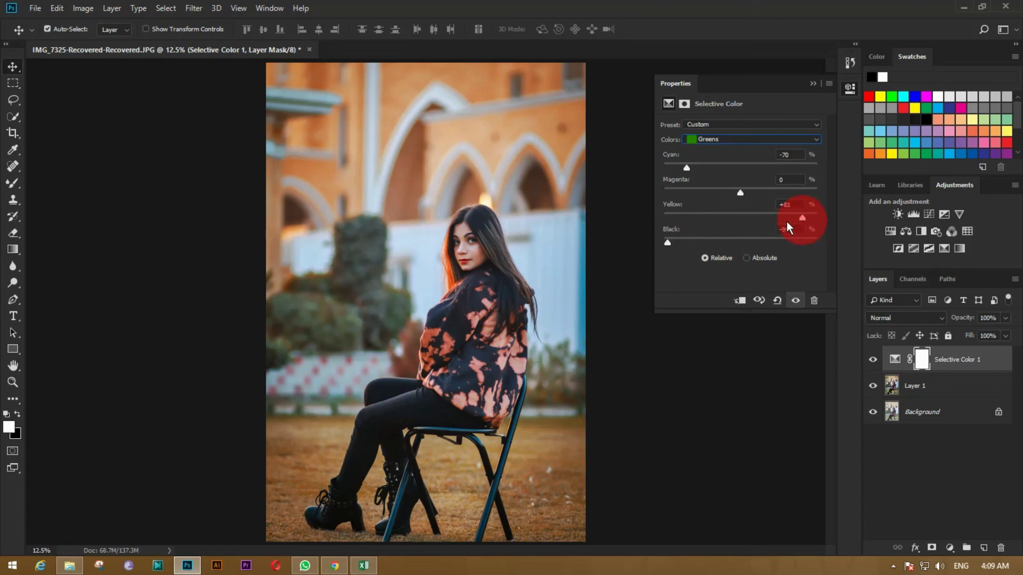
Add cyan to the Whites and take some cyan out of the Neutrals.
click(744, 139)
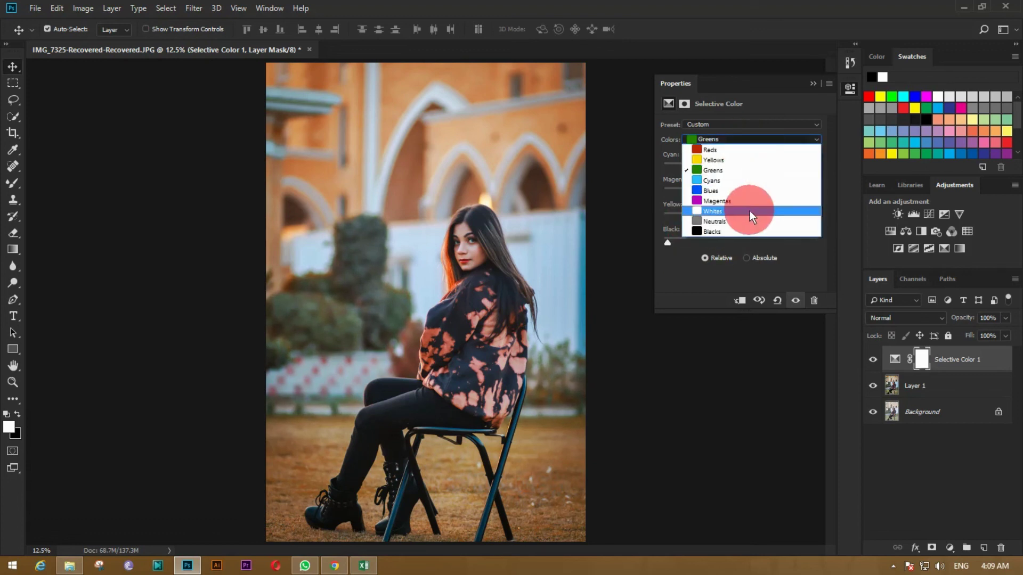
click(750, 211)
mouse_move(740, 165)
mouse_down()
mouse_move(799, 169)
mouse_move(761, 192)
mouse_move(711, 200)
mouse_move(699, 220)
mouse_move(727, 239)
mouse_up()
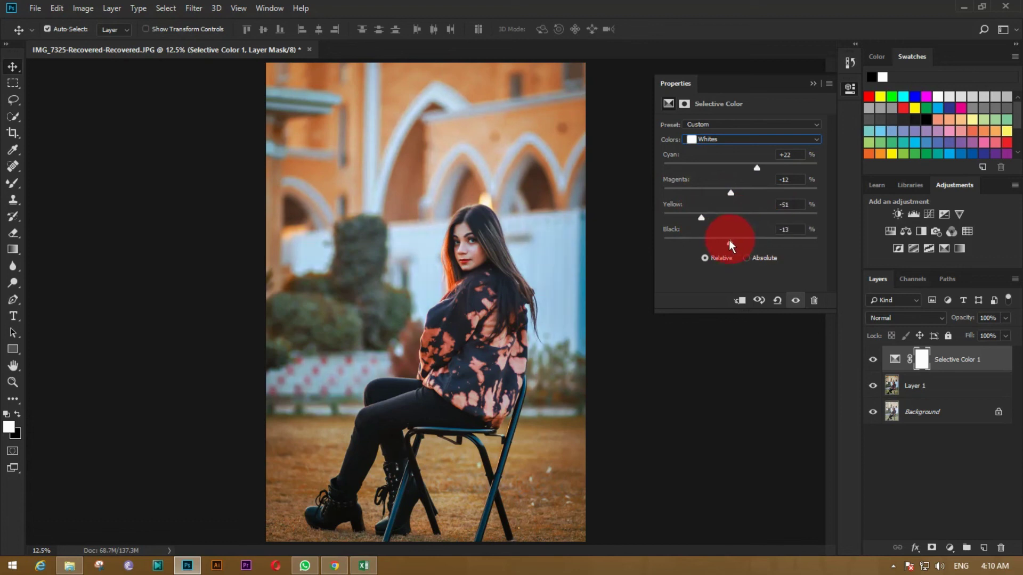
click(744, 139)
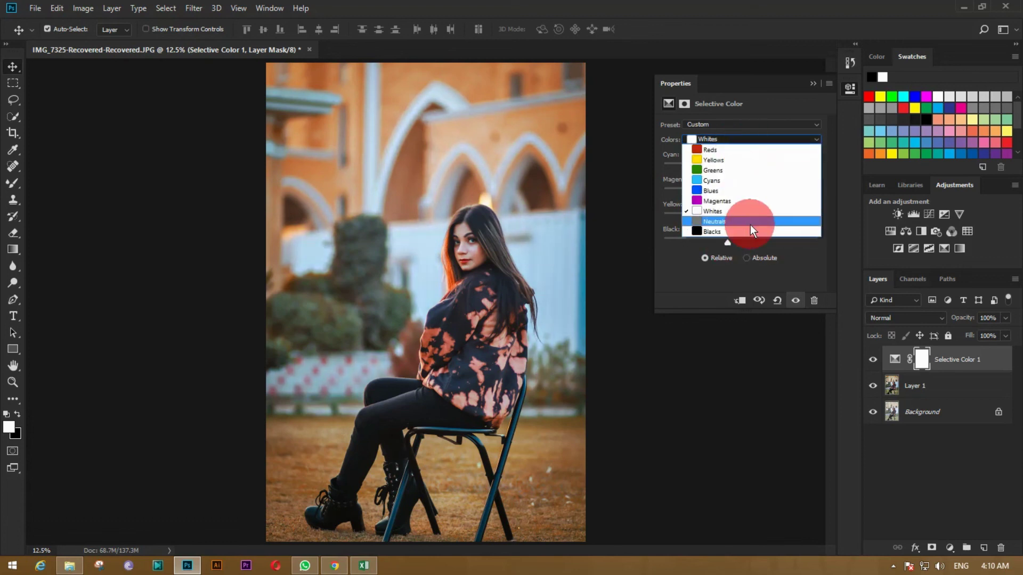
click(750, 225)
mouse_move(740, 168)
mouse_down()
mouse_move(723, 169)
mouse_move(767, 195)
mouse_move(737, 196)
mouse_move(759, 219)
mouse_move(737, 218)
mouse_move(746, 239)
mouse_up()
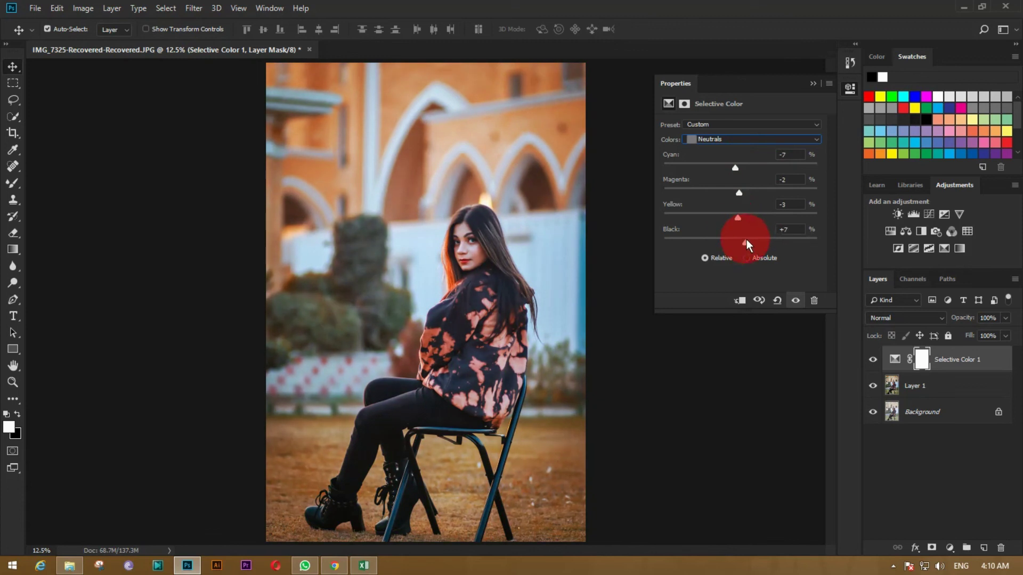
Set the Blacks range's Black amount to +1.
click(760, 140)
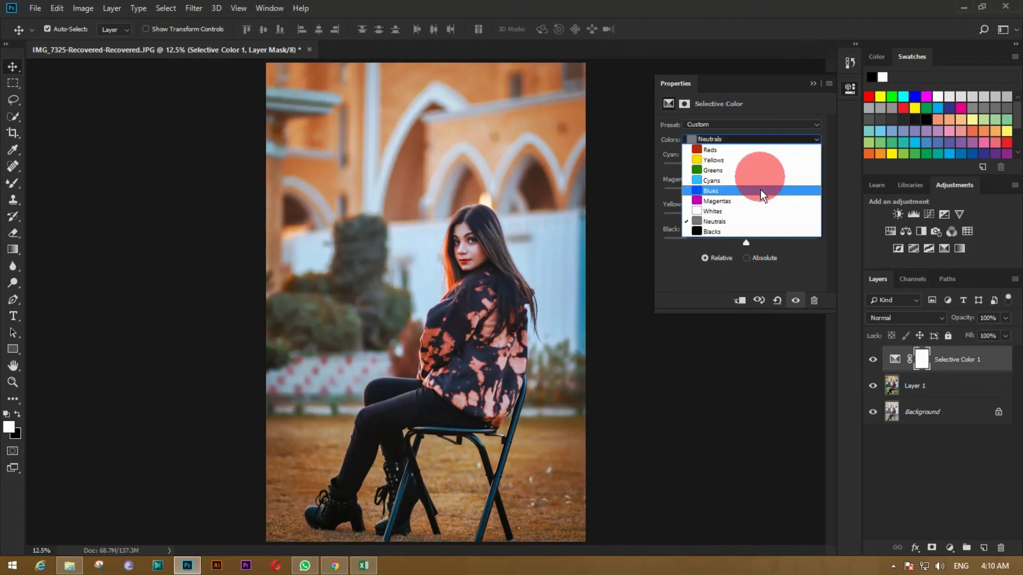
click(756, 229)
click(737, 243)
drag(738, 241, 742, 240)
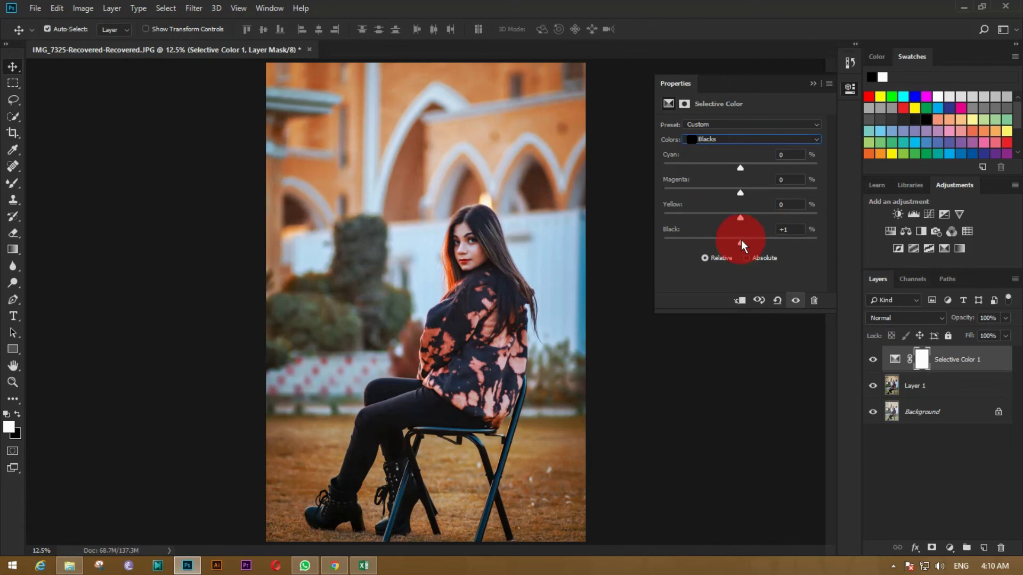
Set Blues Black to -62 and Cyans Black to -58.
click(751, 139)
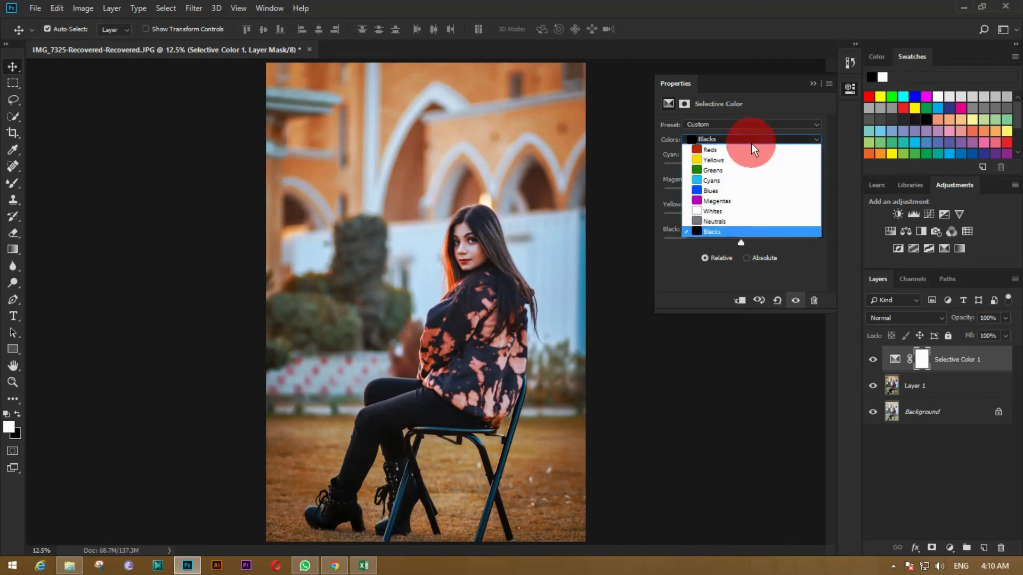
click(752, 190)
mouse_move(740, 242)
mouse_down()
mouse_move(748, 253)
mouse_move(695, 246)
mouse_up()
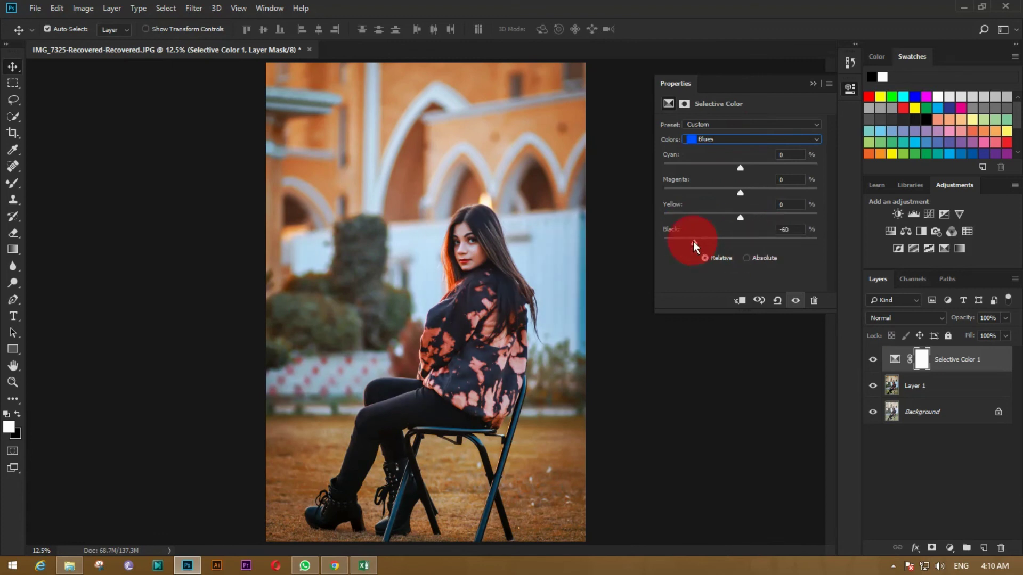
click(765, 138)
click(759, 180)
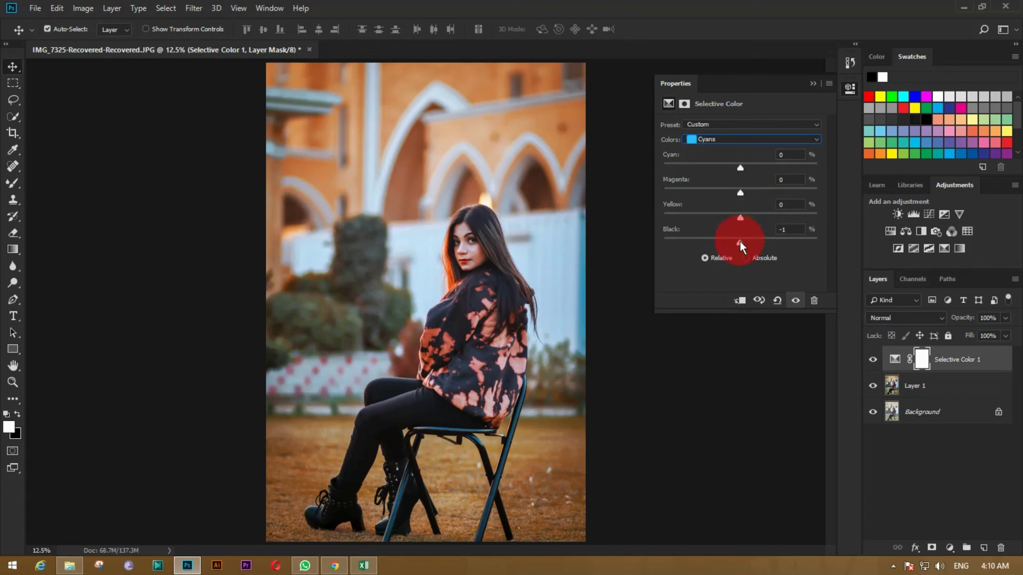
drag(740, 242, 695, 243)
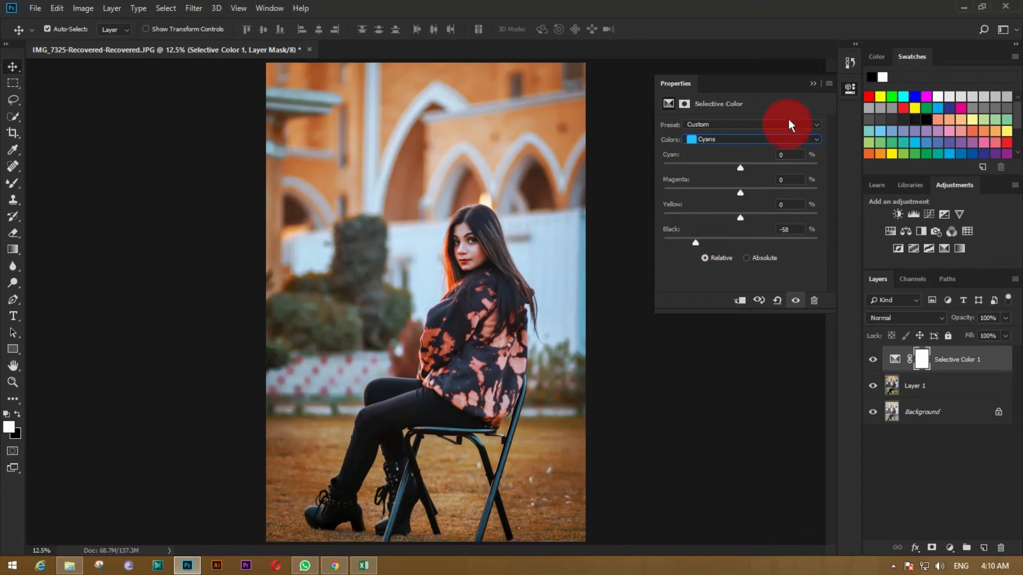
Close Properties and toggle the Selective Color layer to compare its effect.
click(818, 91)
click(870, 357)
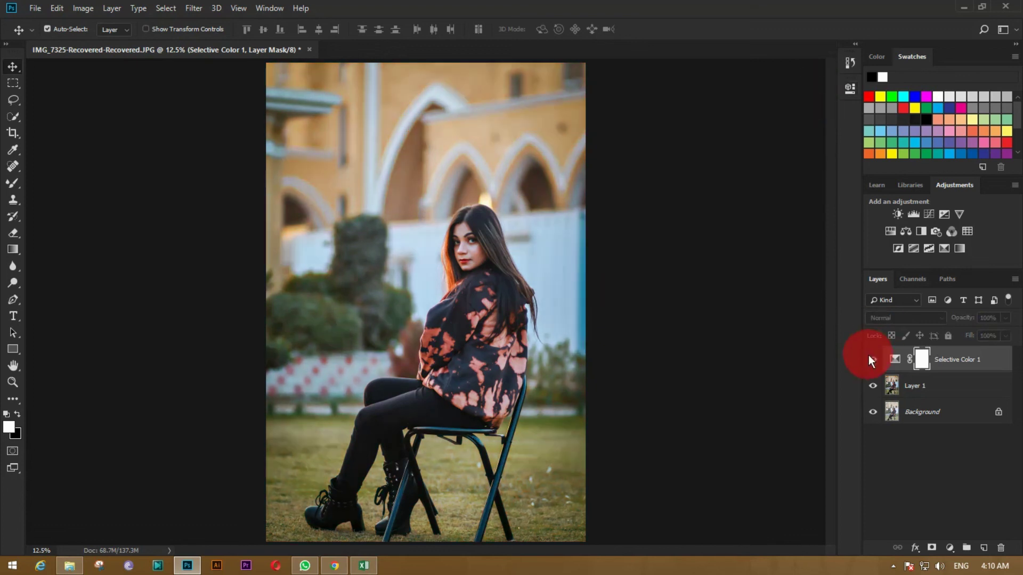
click(870, 357)
click(869, 357)
Merge Selective Color down into Layer 1 and compare the graded layer with the original.
click(942, 387)
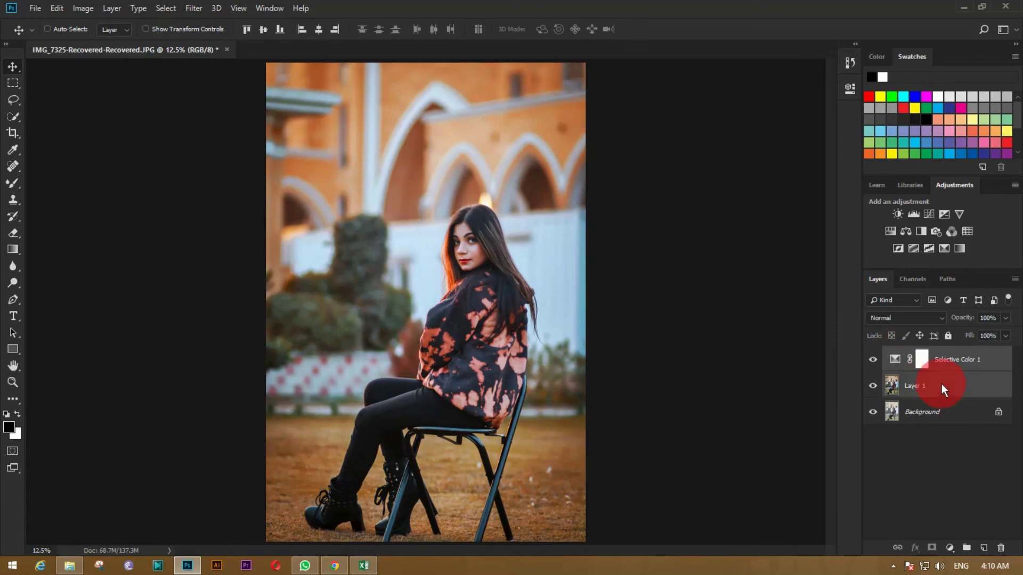
key(Delete)
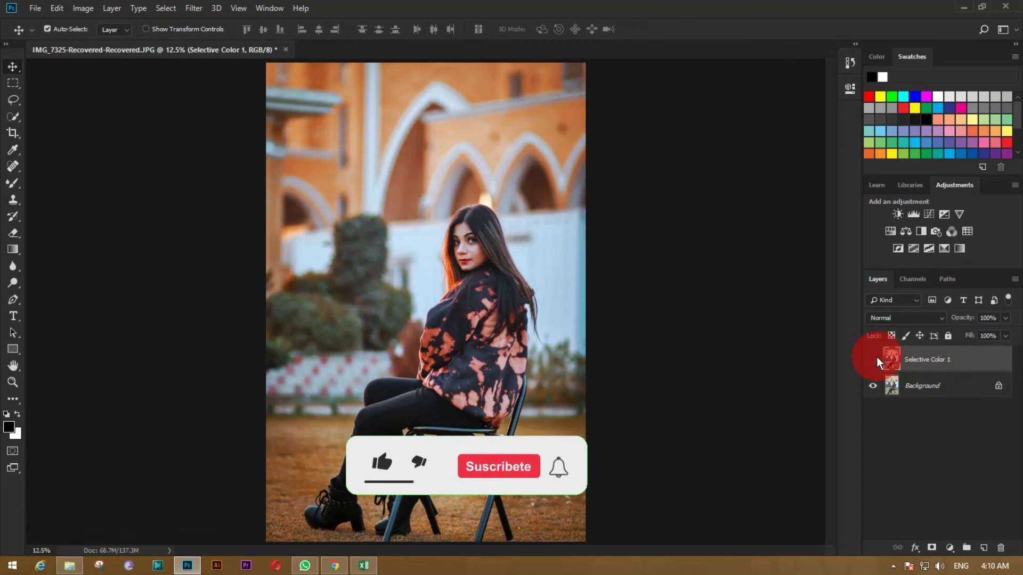
click(873, 358)
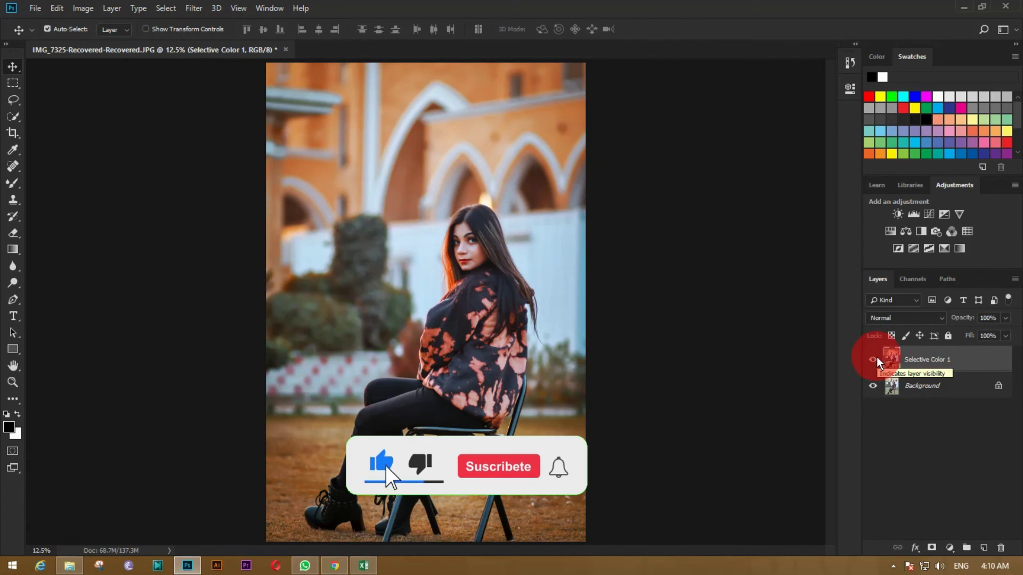
click(875, 357)
click(875, 357)
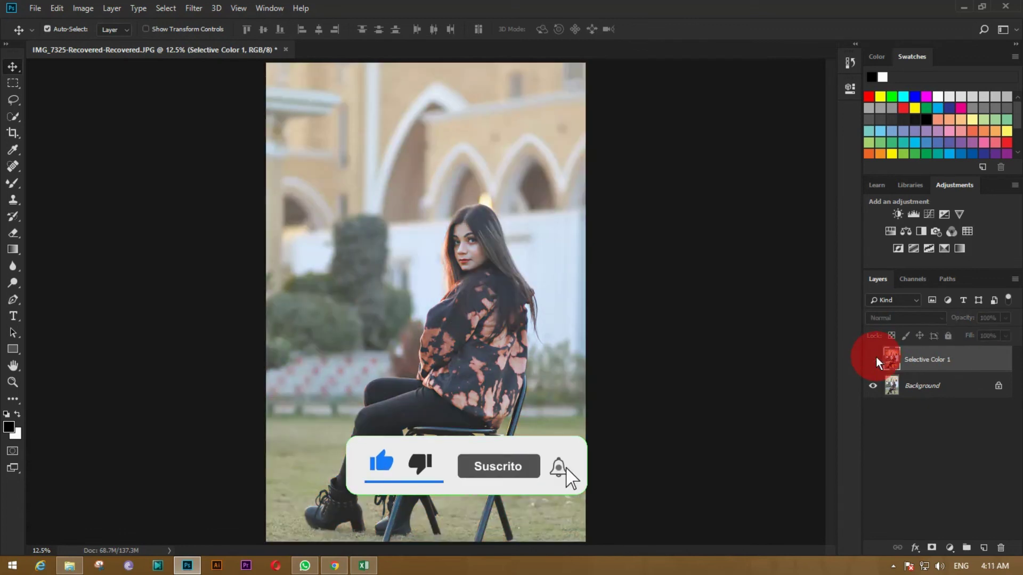
click(915, 549)
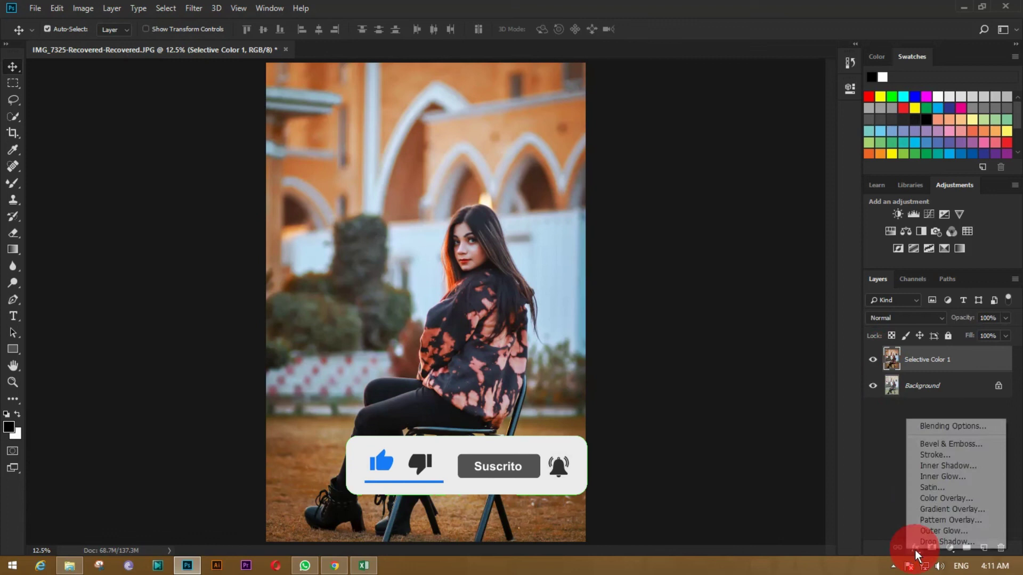
Add a 3 px white Stroke layer style to the merged photo layer.
click(944, 455)
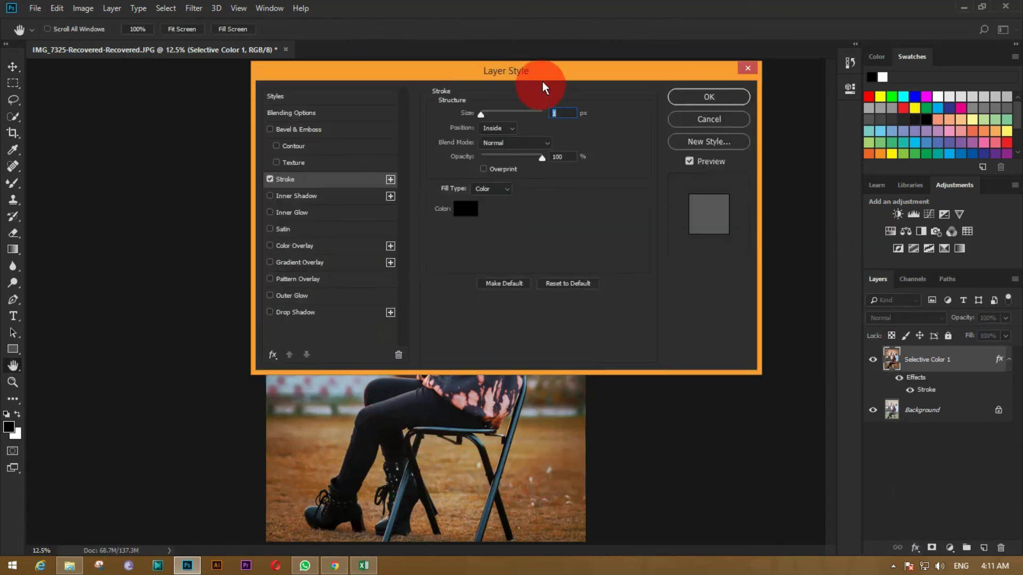
drag(548, 69, 718, 98)
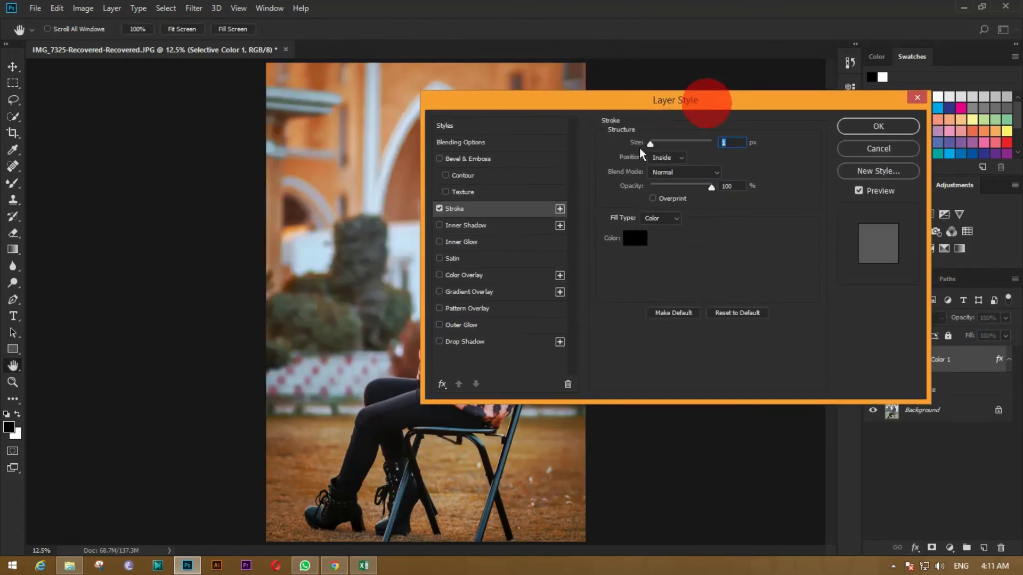
click(630, 243)
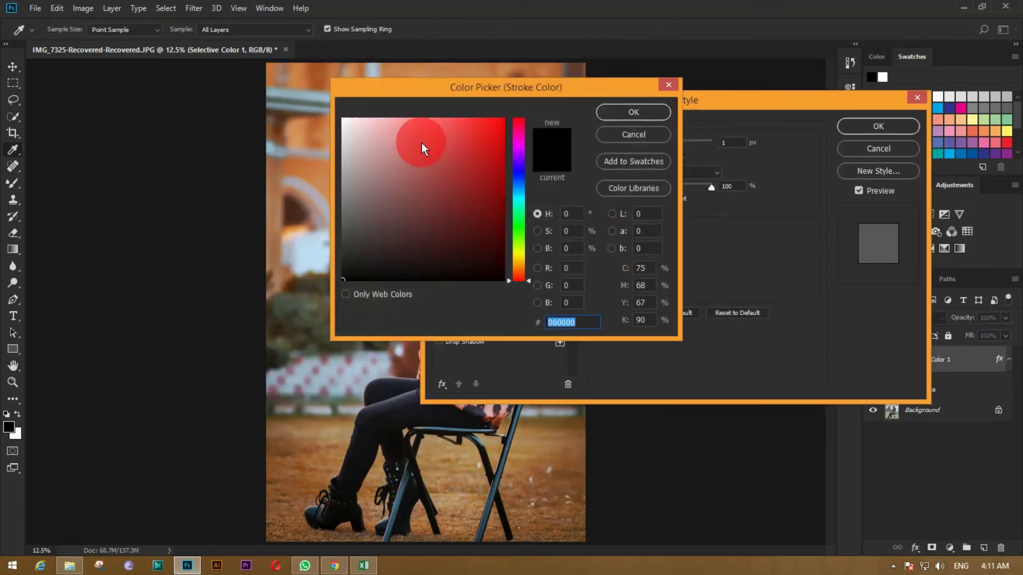
click(343, 124)
click(620, 112)
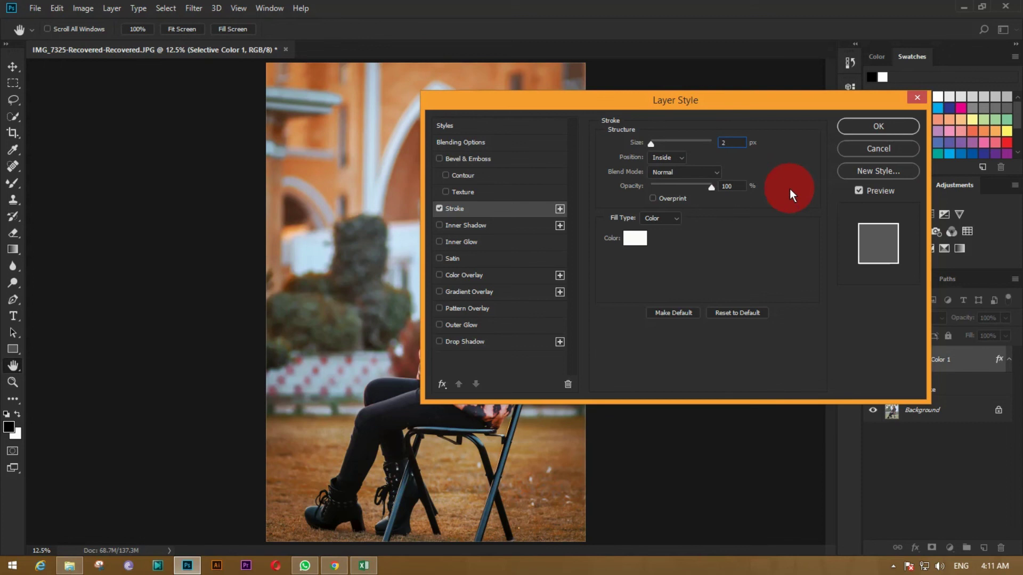
text(3)
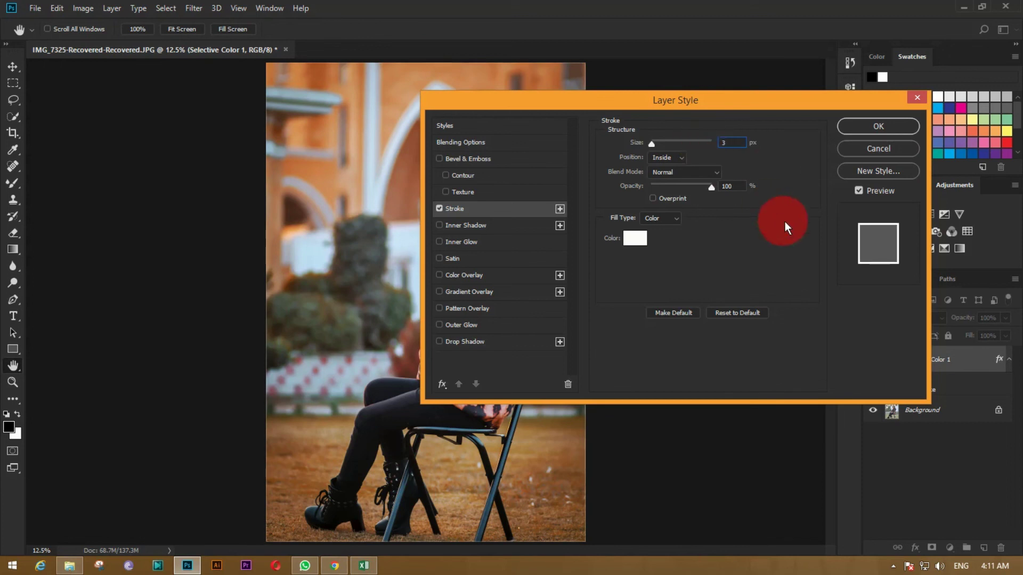
click(878, 128)
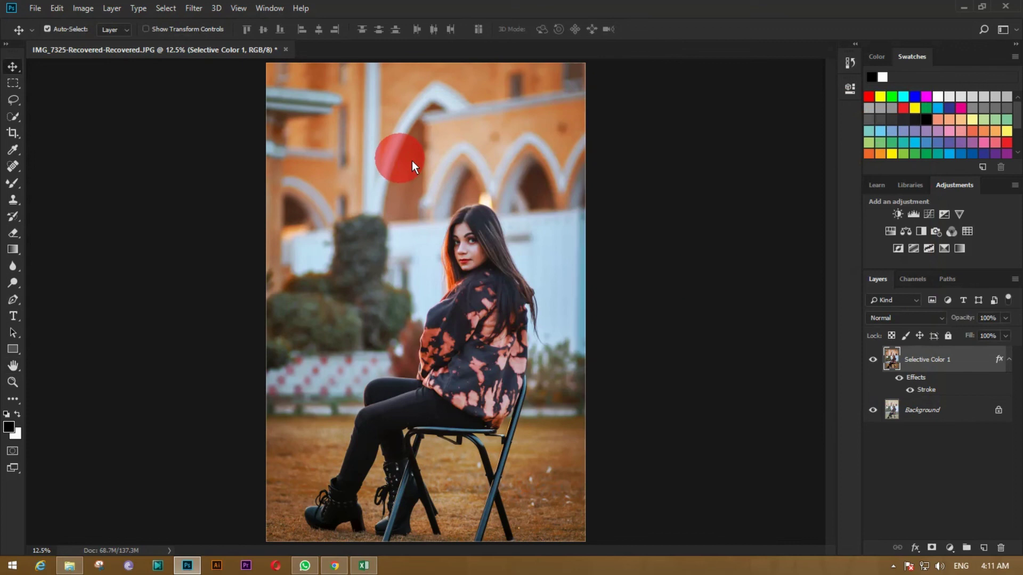
Reopen Camera Raw and set HSL Oranges Saturation to -14 and Luminance to +9.
click(197, 9)
mouse_move(239, 152)
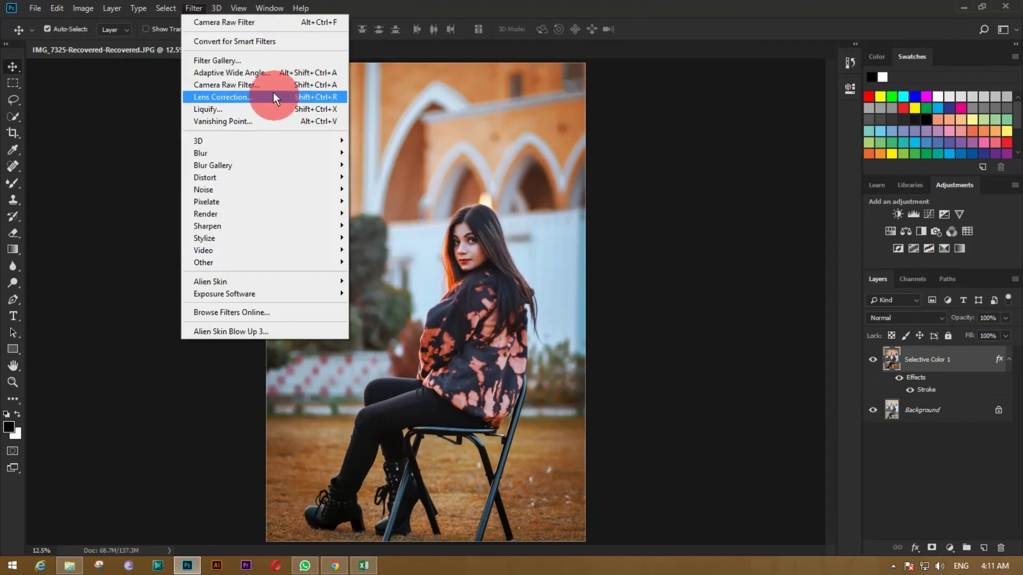
click(468, 237)
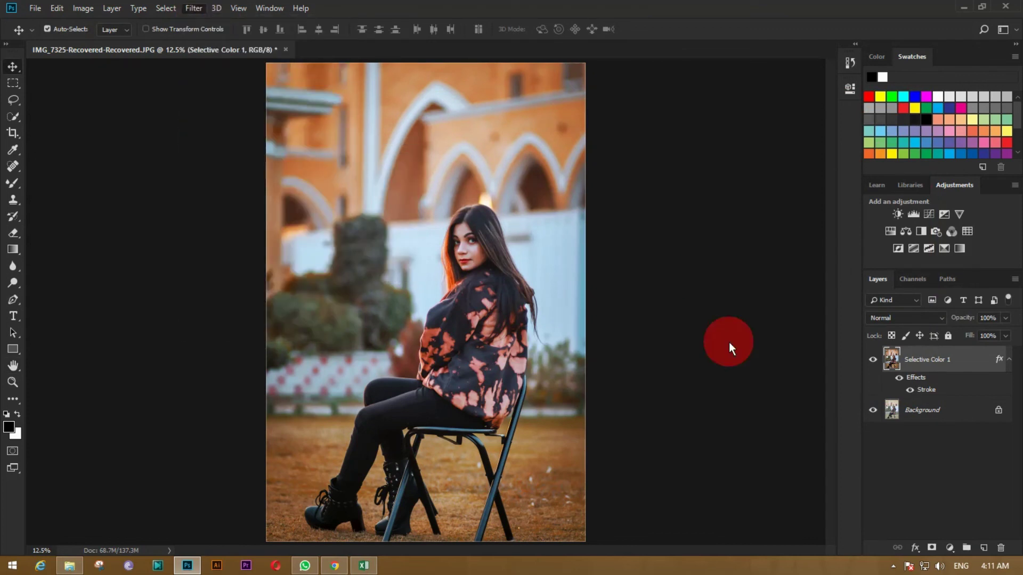
key(ctrl+shift+a)
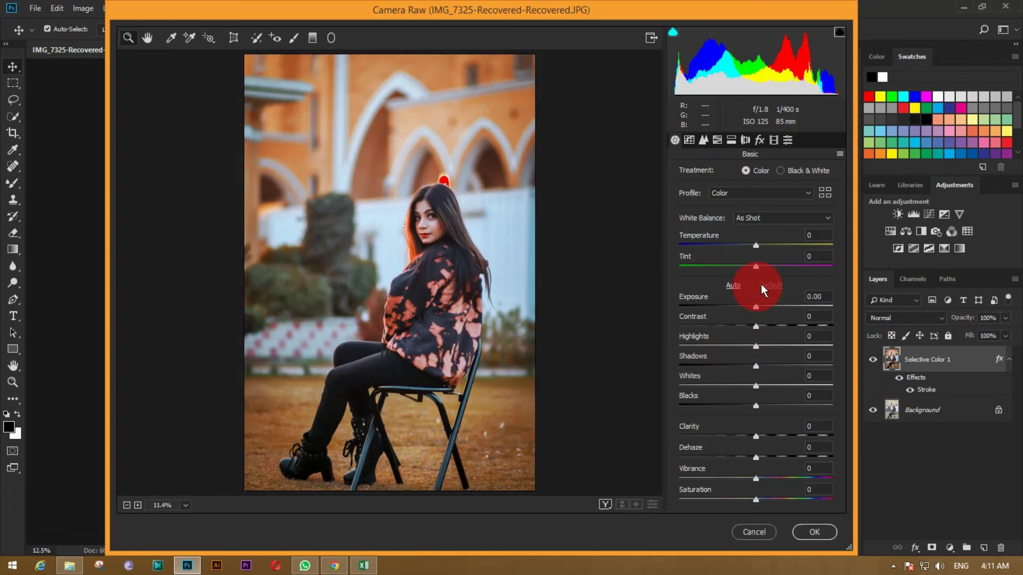
click(717, 140)
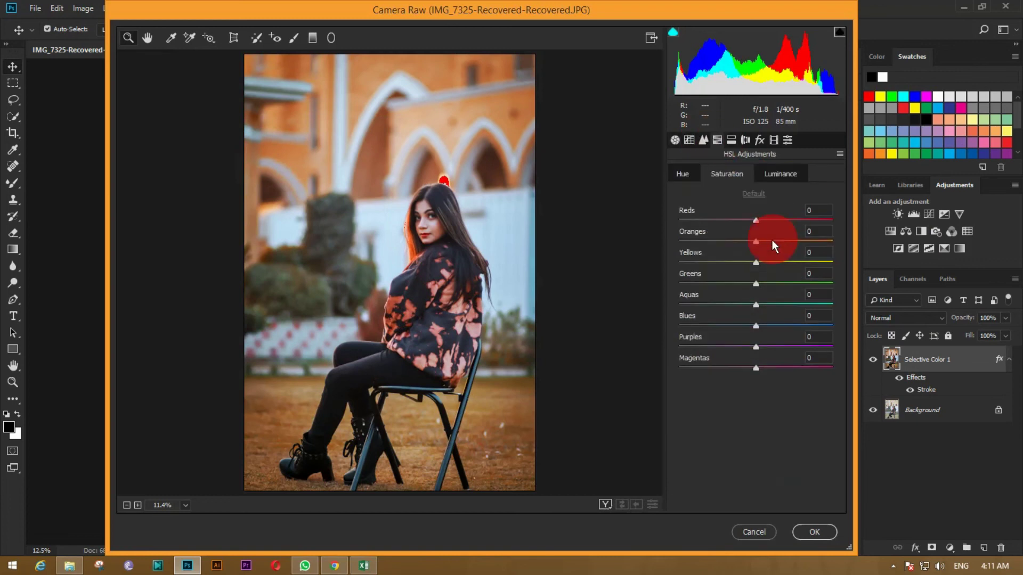
drag(756, 241, 745, 241)
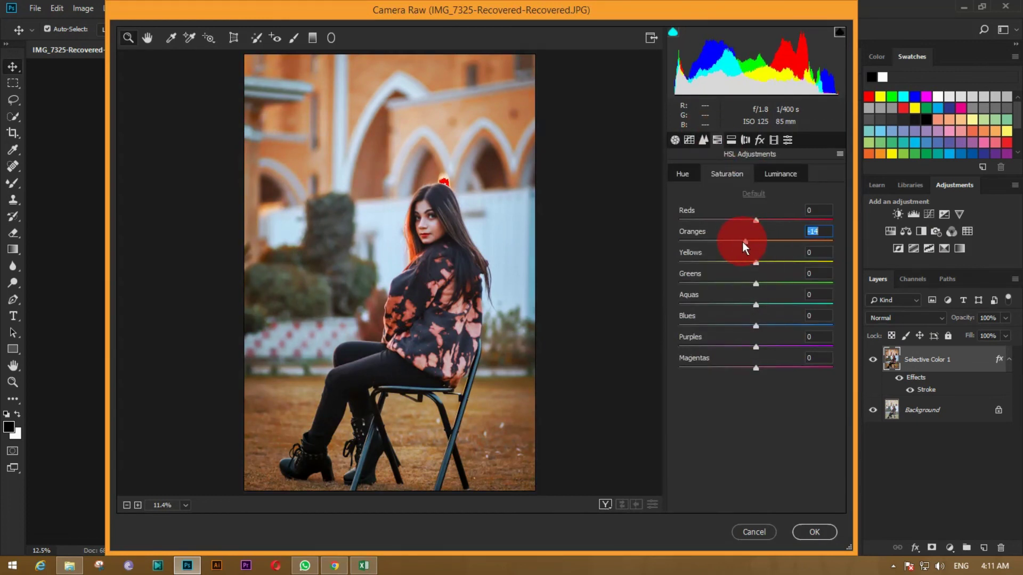
click(778, 182)
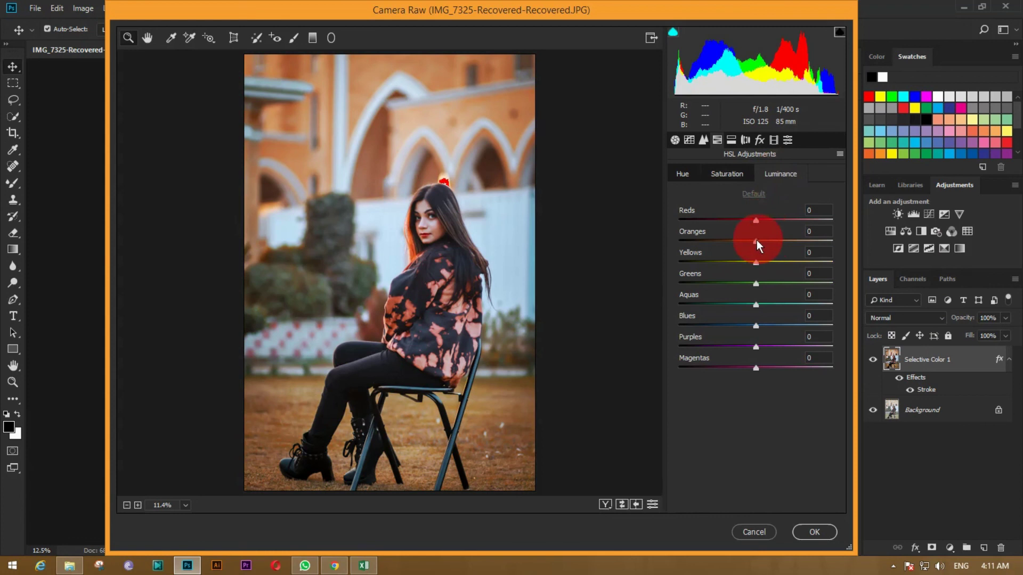
drag(755, 241, 762, 241)
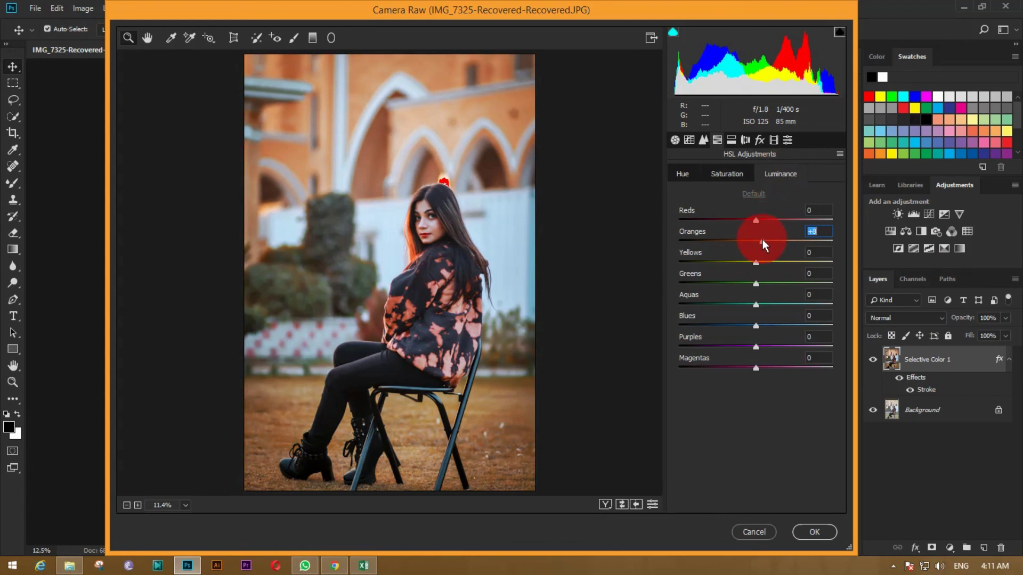
Lower the Basic Highlights to -4.
click(683, 174)
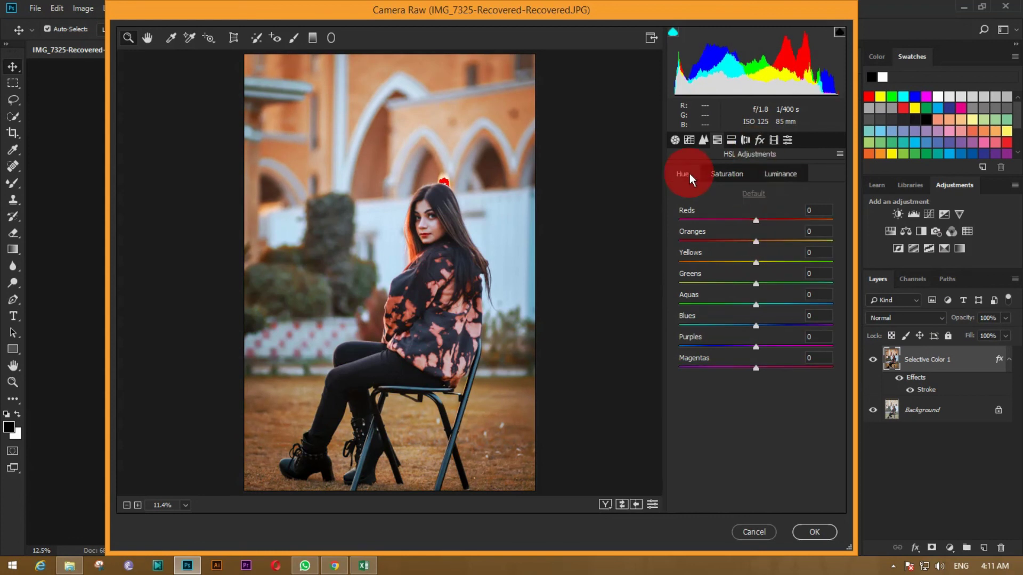
click(675, 140)
drag(767, 341, 753, 344)
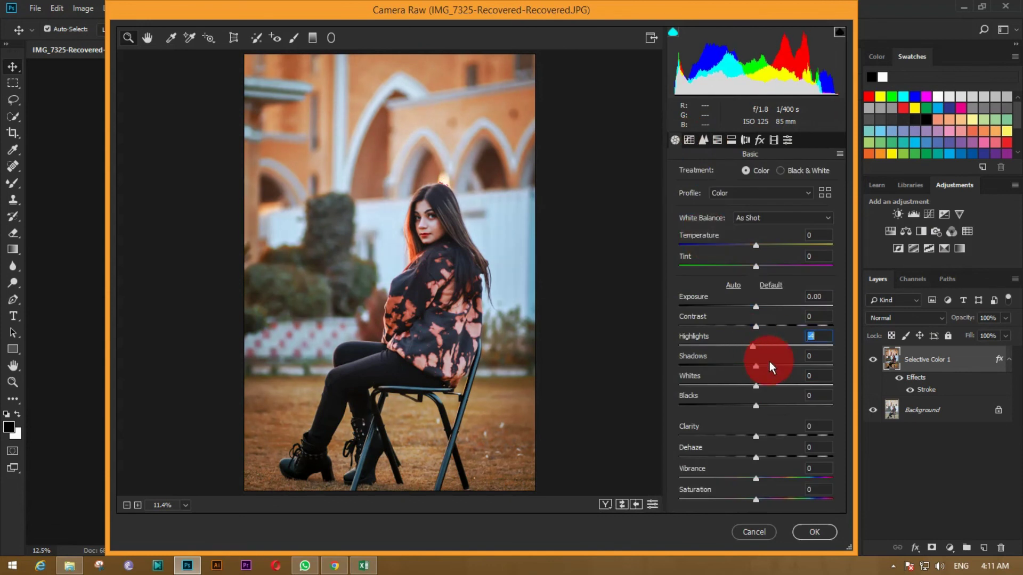
click(816, 483)
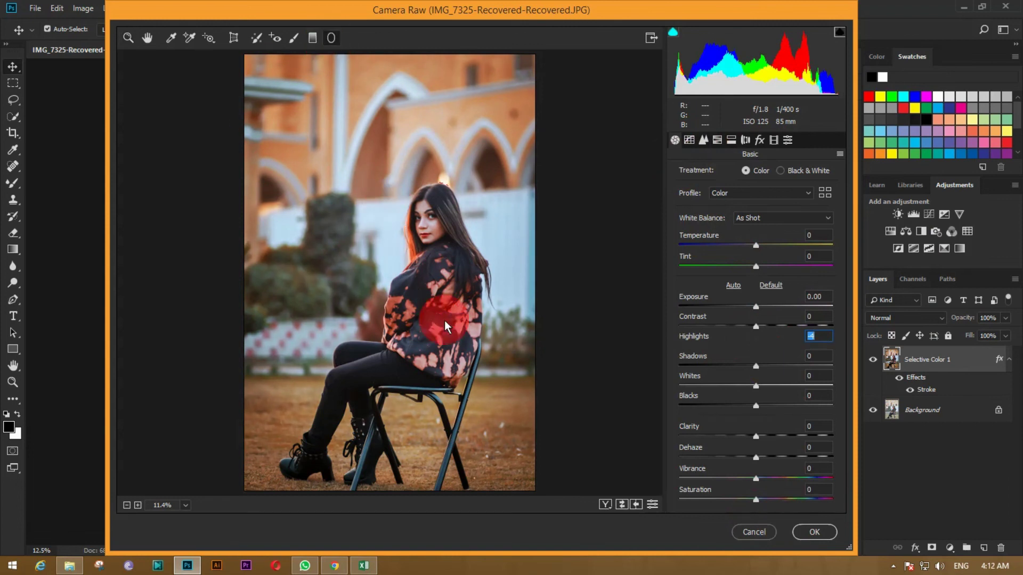
Draw a -4.00 exposure radial vignette around the seated woman and apply the Camera Raw edits.
key(j)
mouse_move(332, 256)
mouse_down()
mouse_move(480, 401)
mouse_move(425, 472)
mouse_move(436, 415)
mouse_move(466, 474)
mouse_move(421, 462)
mouse_up()
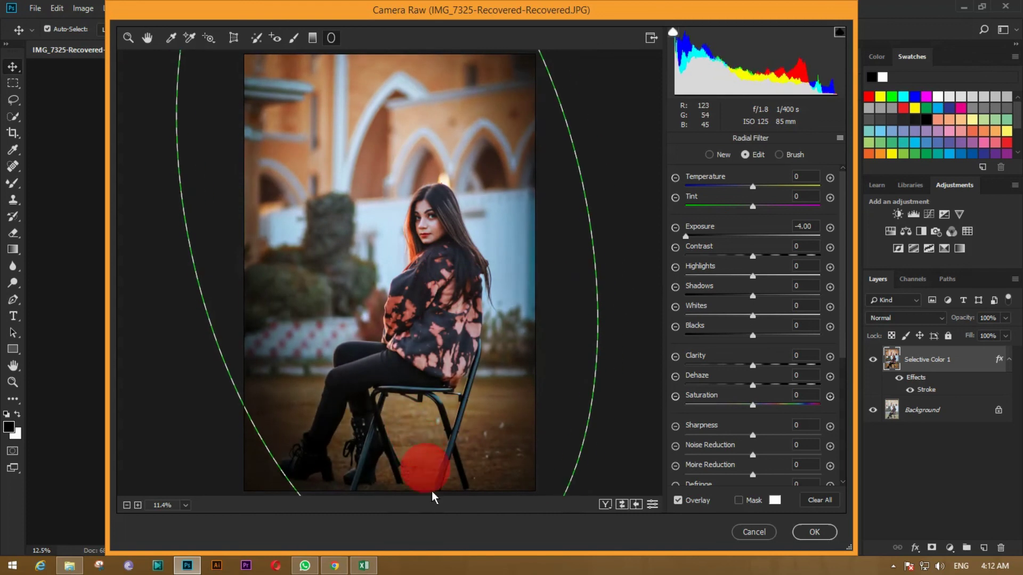
drag(421, 462, 430, 506)
click(799, 533)
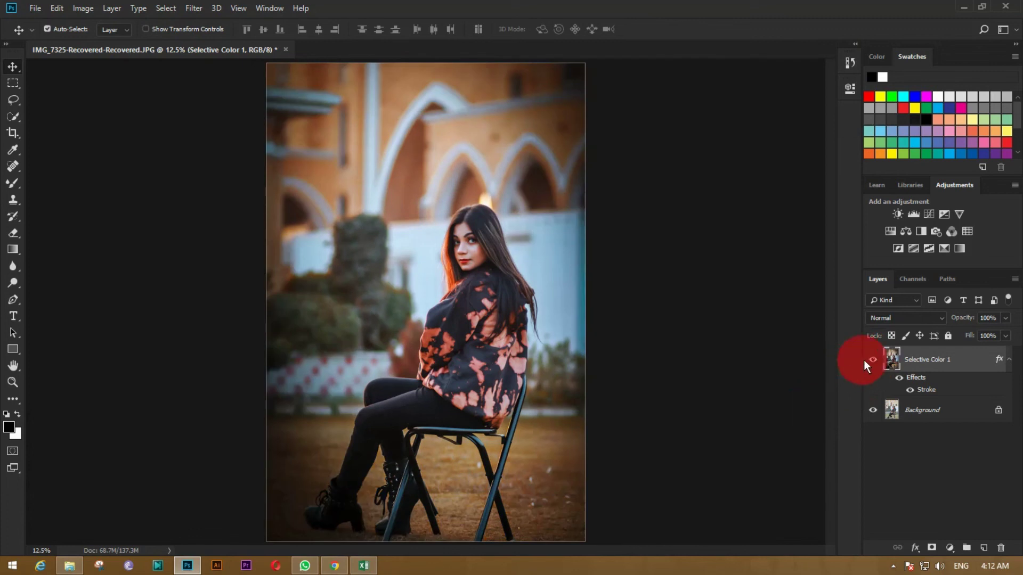
click(869, 360)
click(869, 360)
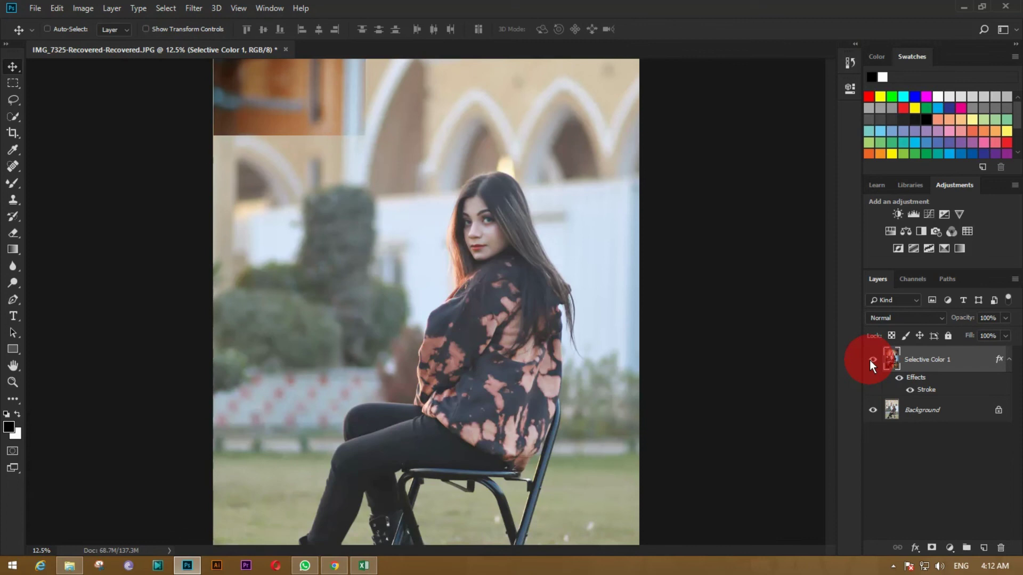
key(ctrl+plus)
key(ctrl+plus)
click(870, 360)
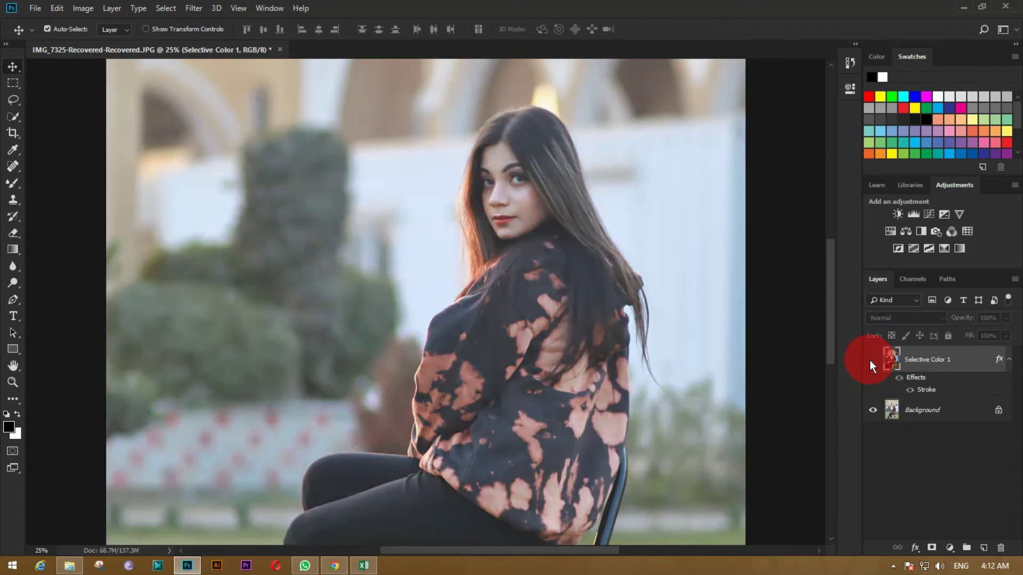
click(869, 360)
key(ctrl+minus)
key(ctrl+minus)
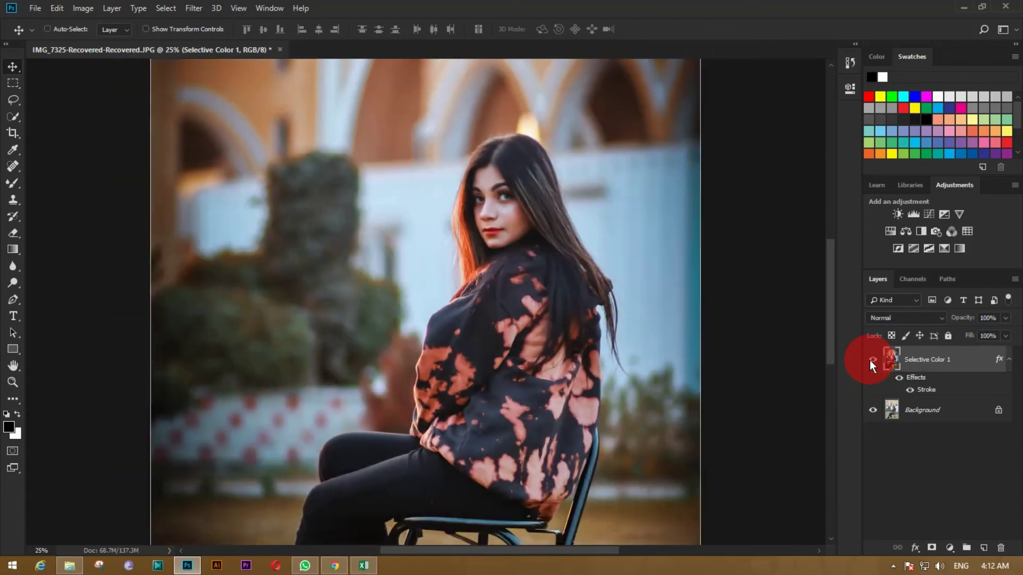